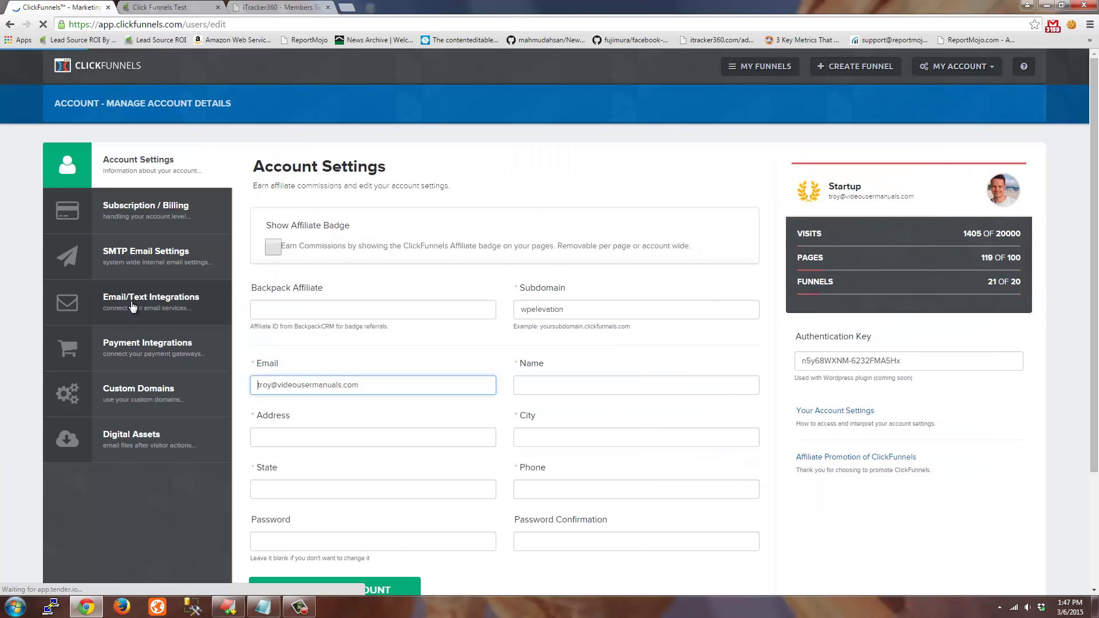
View the Email/Text Integrations and start a new Html Form integration, then cancel it unsaved
click(140, 302)
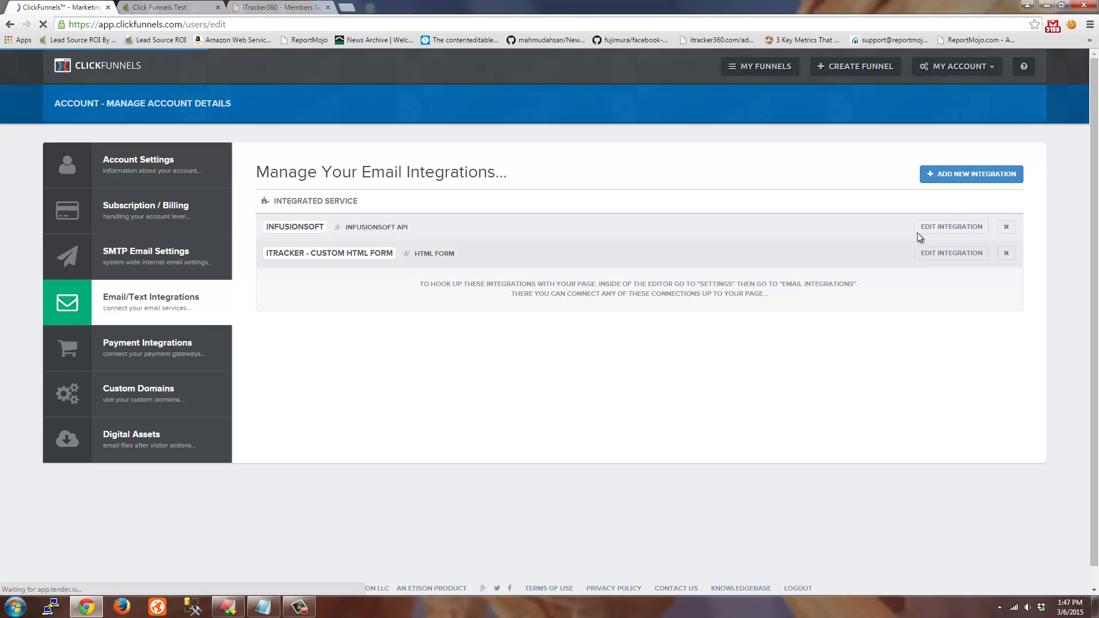
click(968, 176)
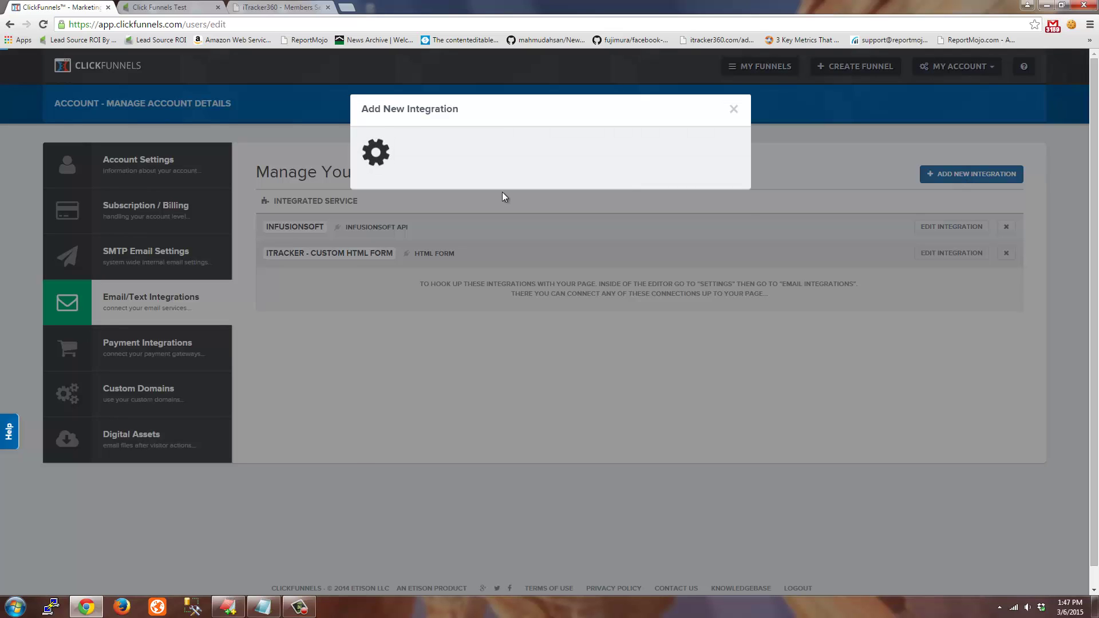
click(427, 219)
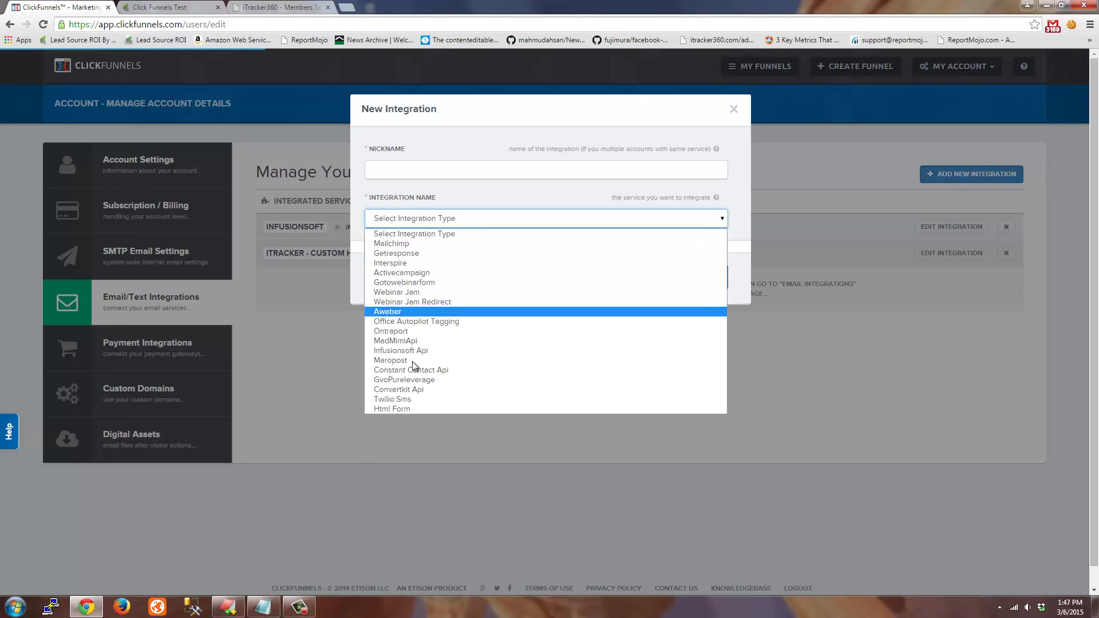
click(407, 407)
click(401, 221)
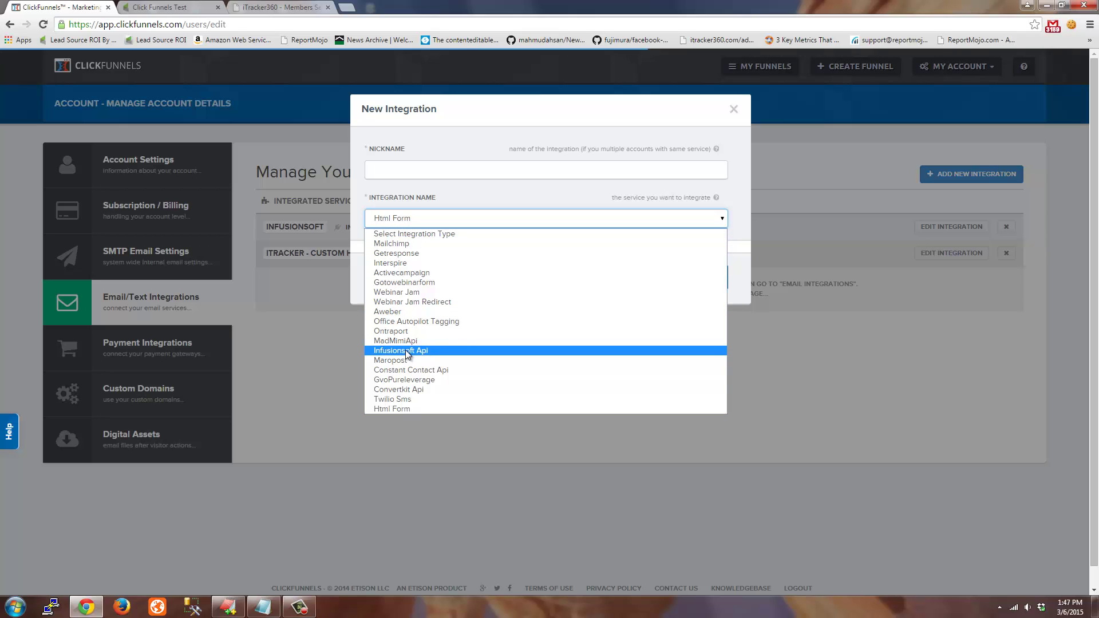
click(396, 409)
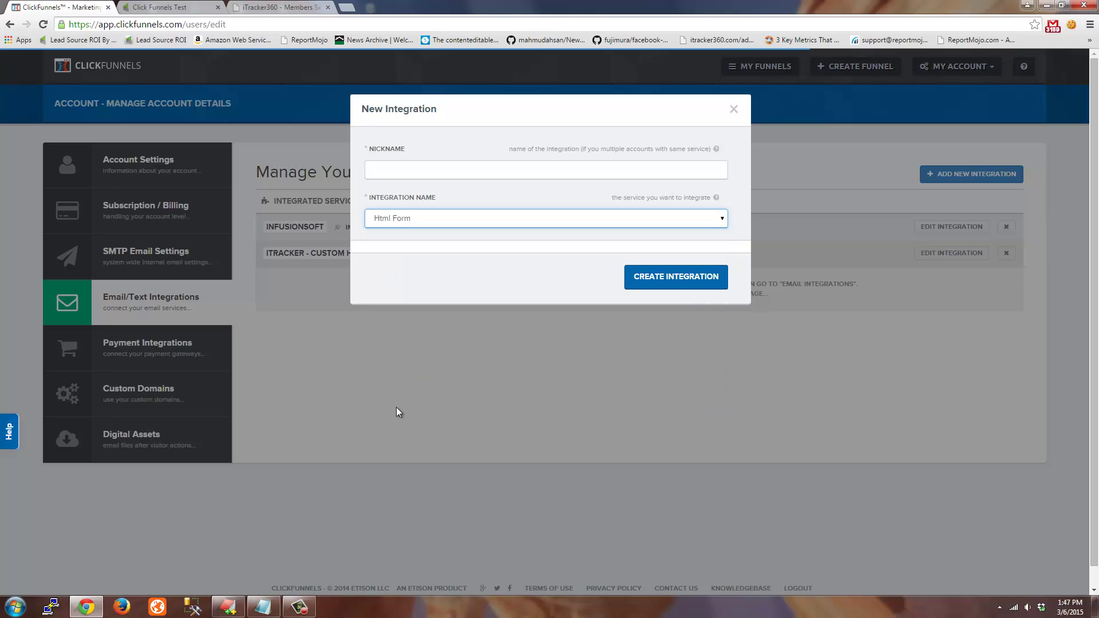
click(375, 171)
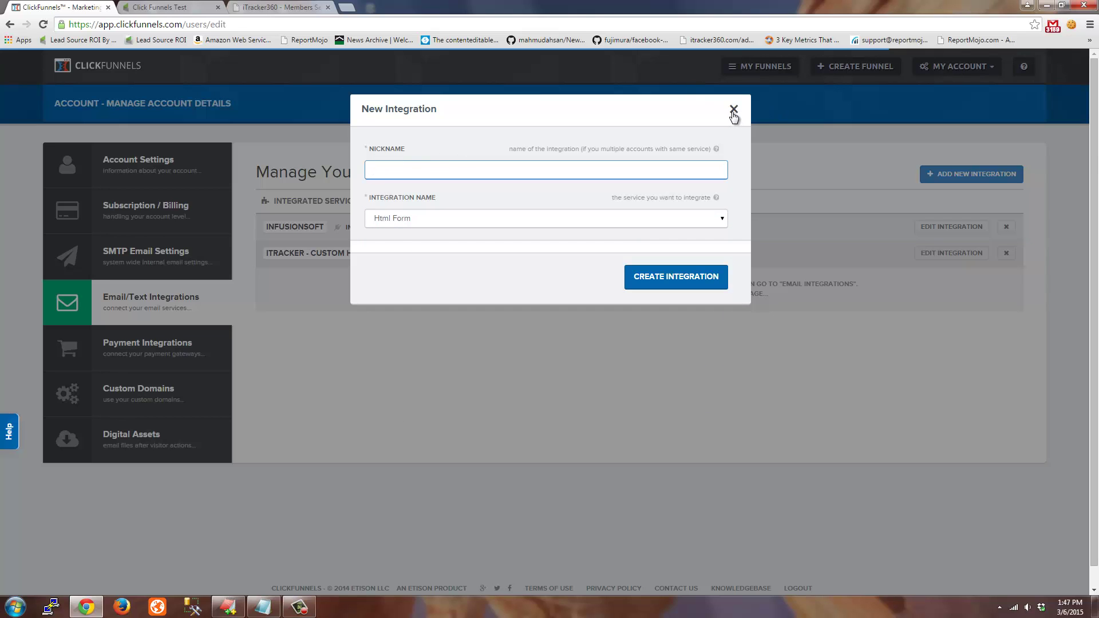
click(732, 110)
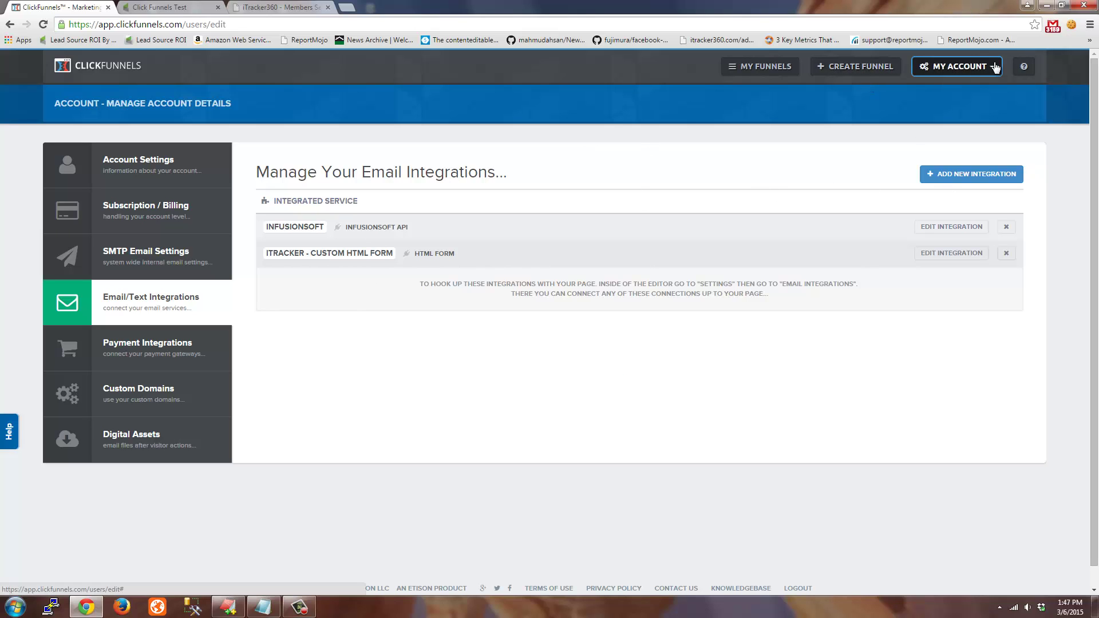
Open the iTracker360 - Testing Funnel's Global Tracking settings from My Funnels
click(778, 69)
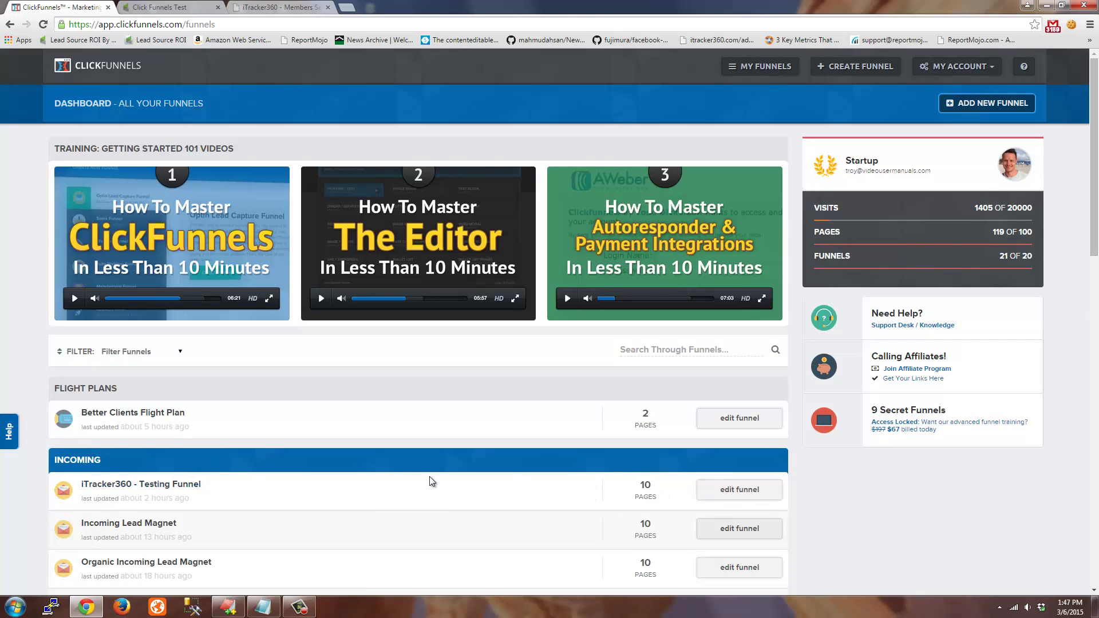
click(720, 493)
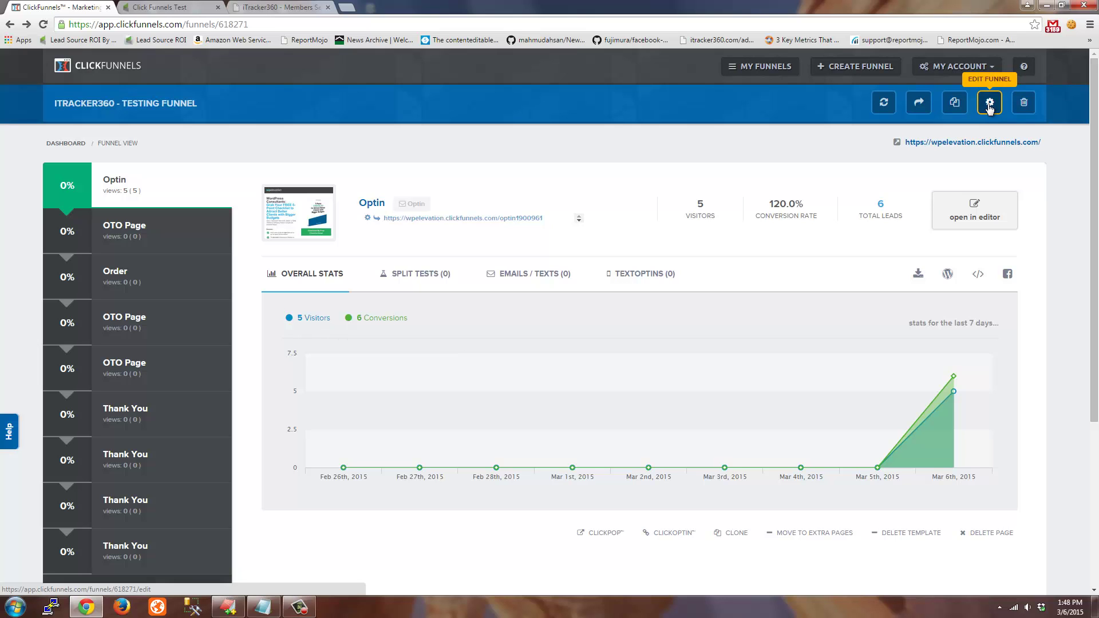
click(990, 104)
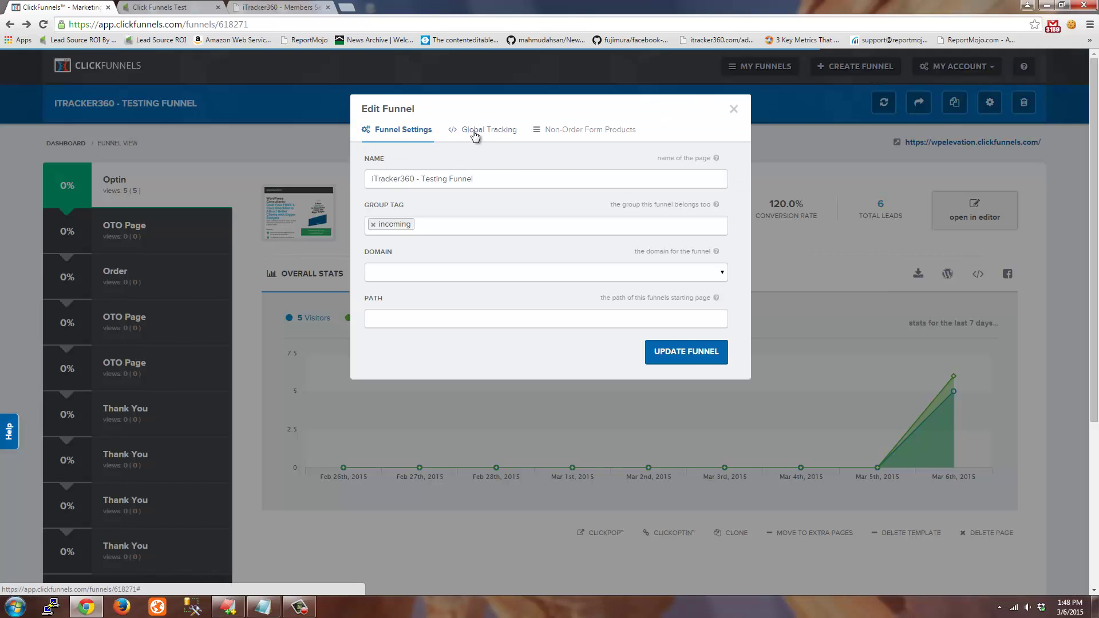
click(474, 132)
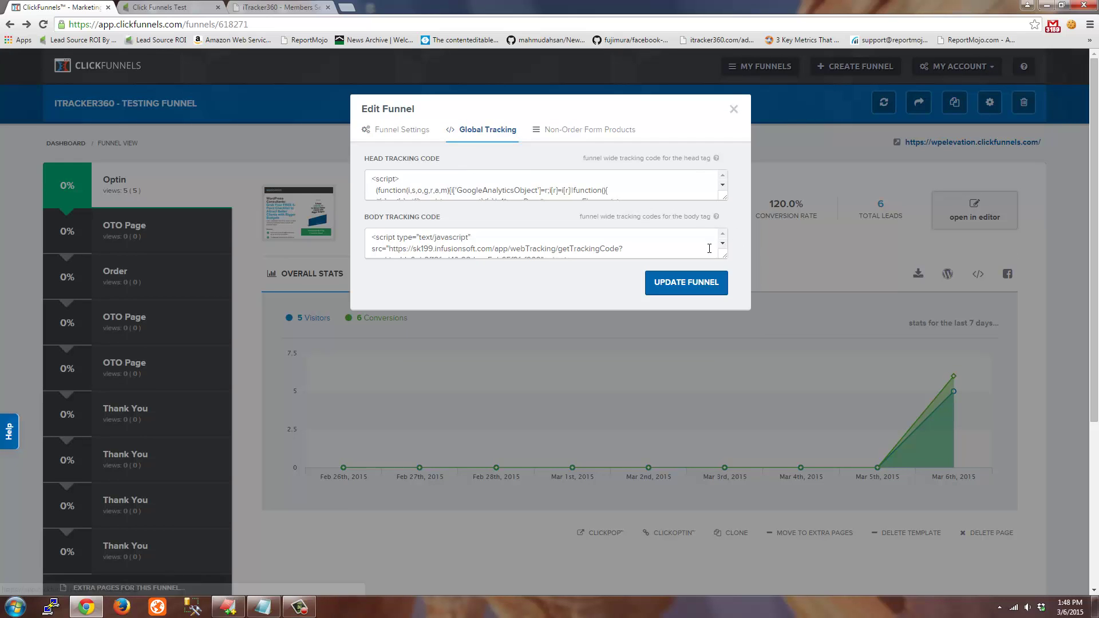
Enlarge the head tracking code box and select the two cloudfront script lines
drag(724, 201, 739, 371)
drag(400, 282, 331, 134)
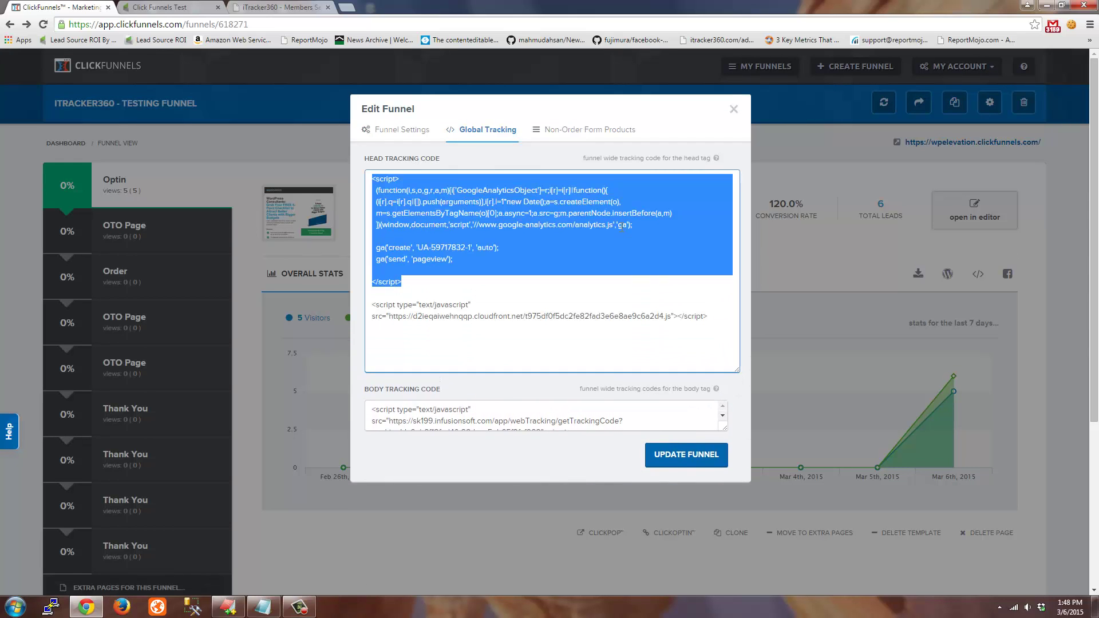
drag(555, 316, 560, 316)
drag(722, 318, 353, 306)
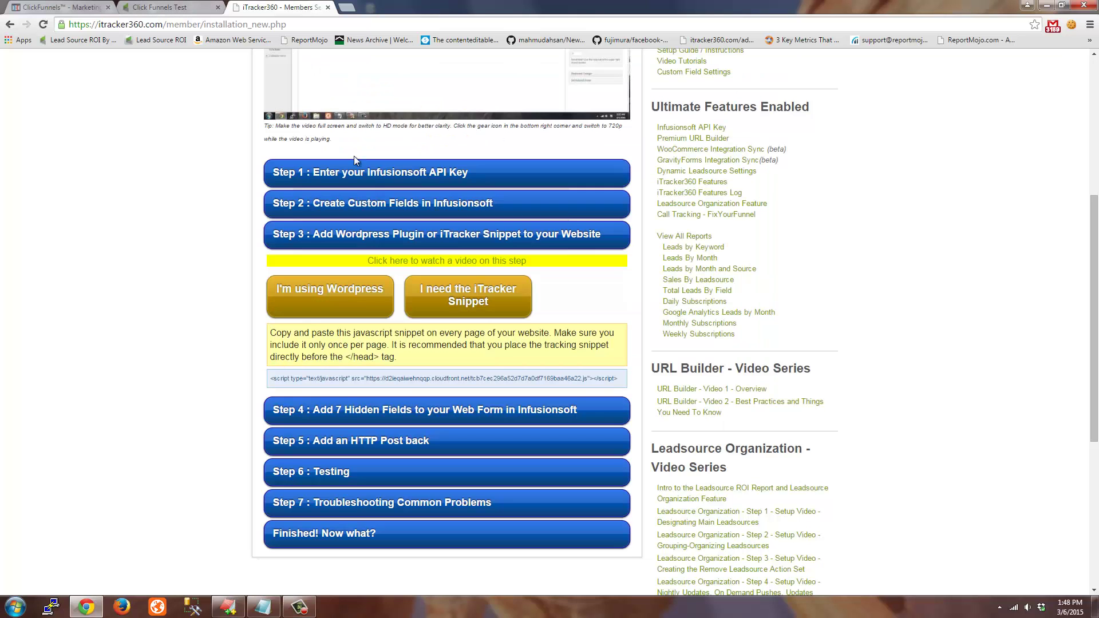
Reveal iTracker360's snippet instructions for non-WordPress sites and select the whole tracking script line
click(274, 7)
scroll(196, 180, up, 4)
scroll(214, 188, down, 2)
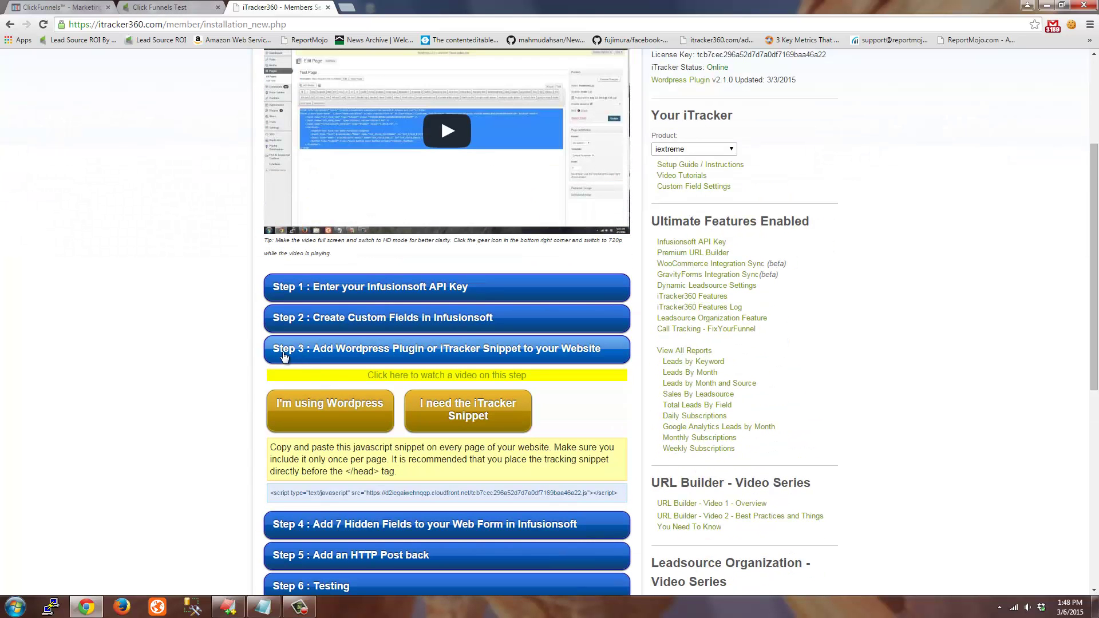
click(460, 419)
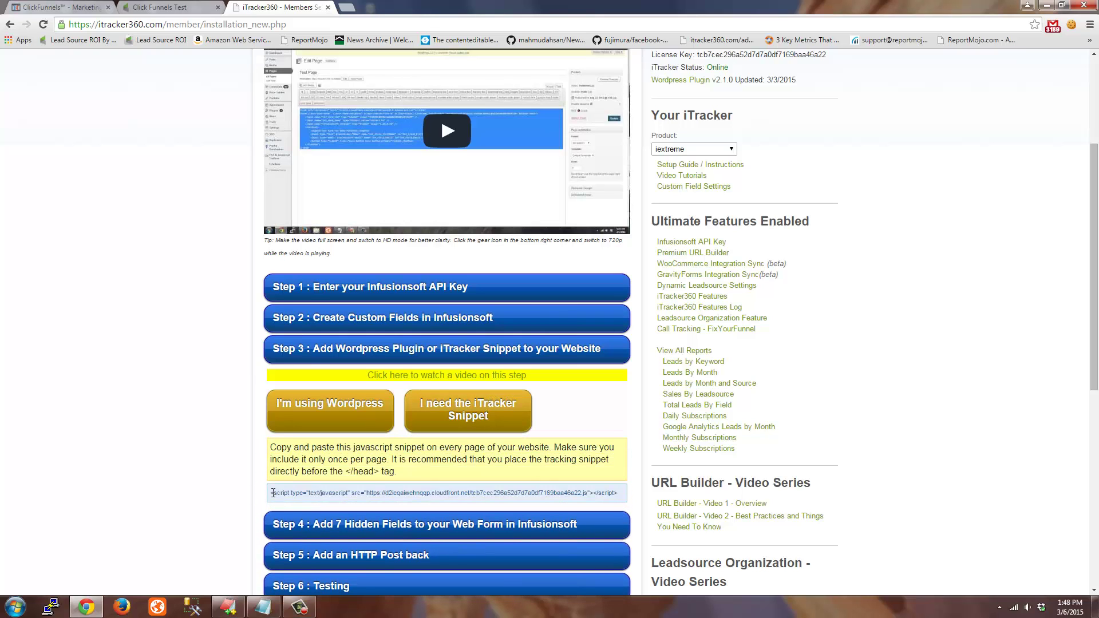
drag(273, 492, 578, 504)
triple_click(612, 493)
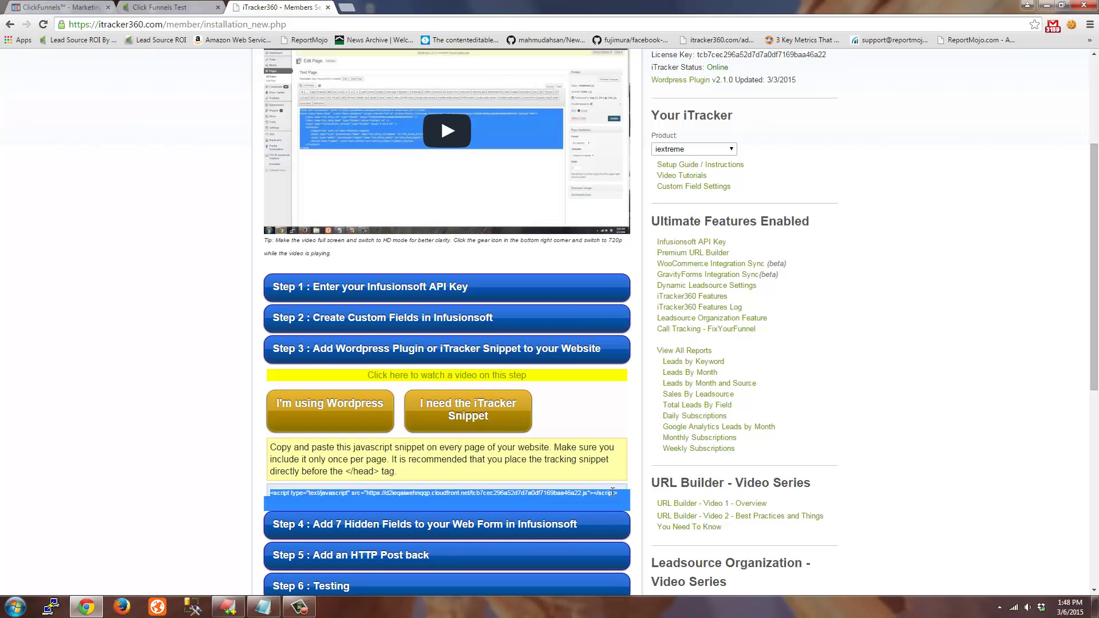
click(169, 10)
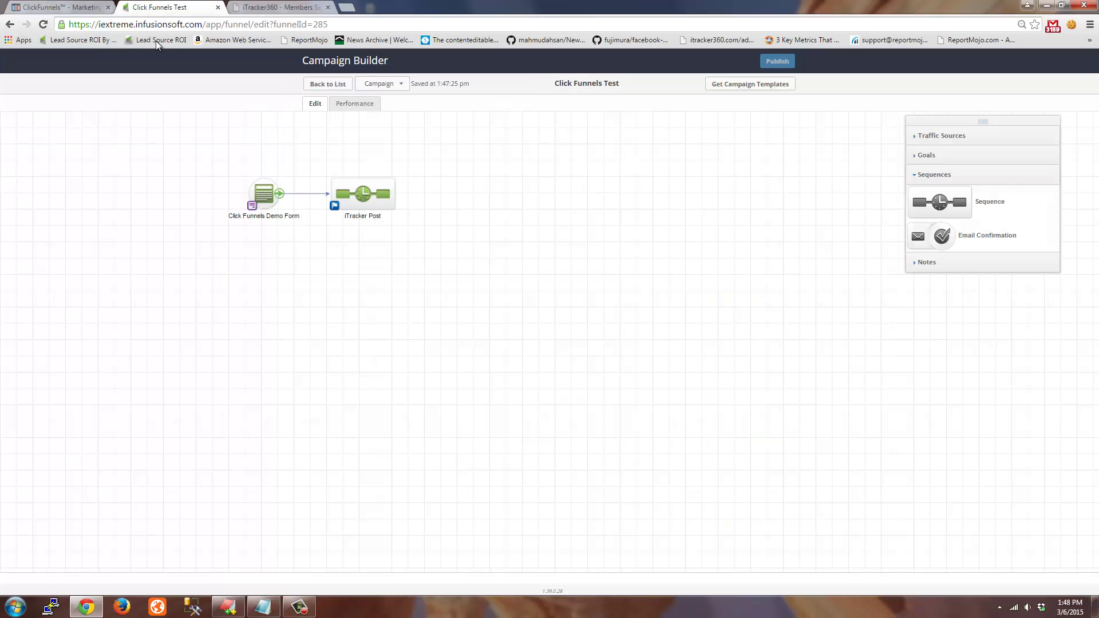
Deselect the cloudfront script, close the Edit Funnel settings, and edit the Optin page
click(79, 8)
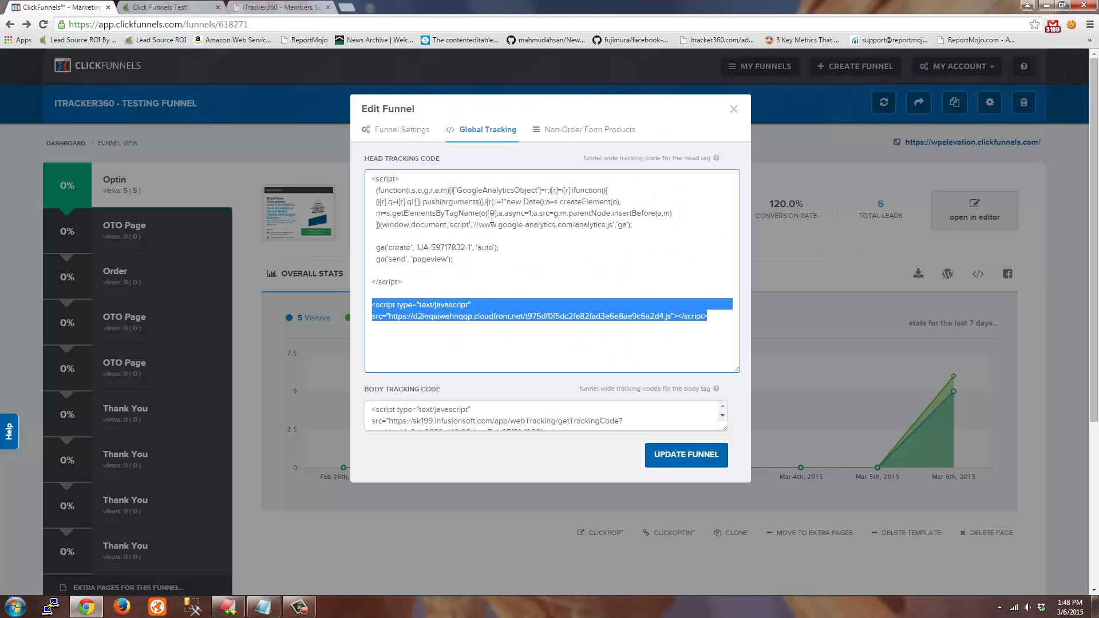
click(422, 293)
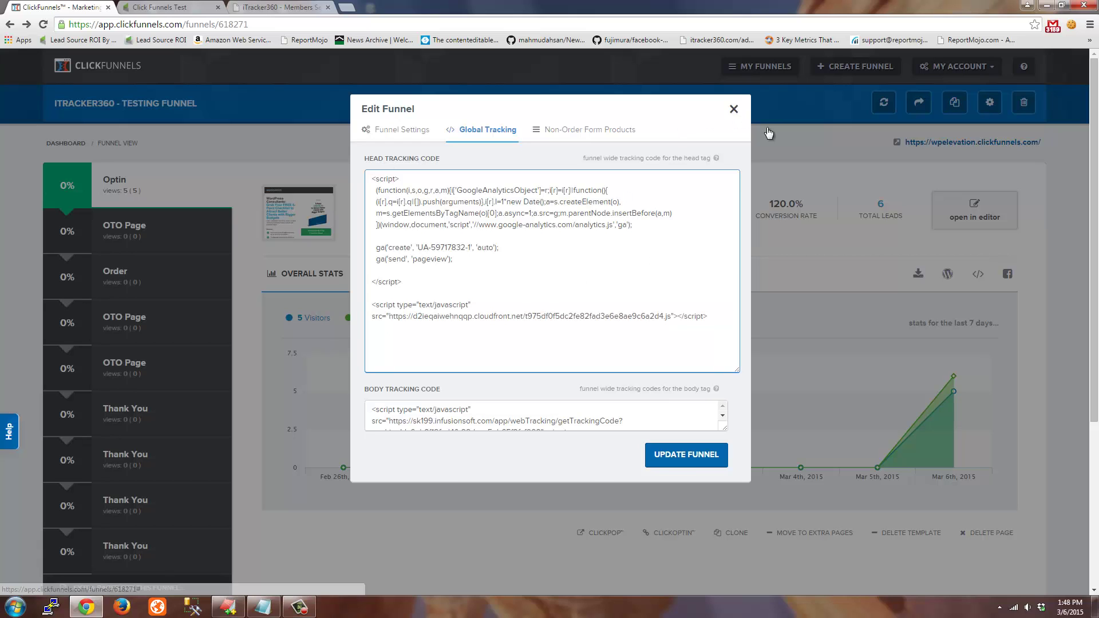
click(733, 110)
mouse_move(675, 391)
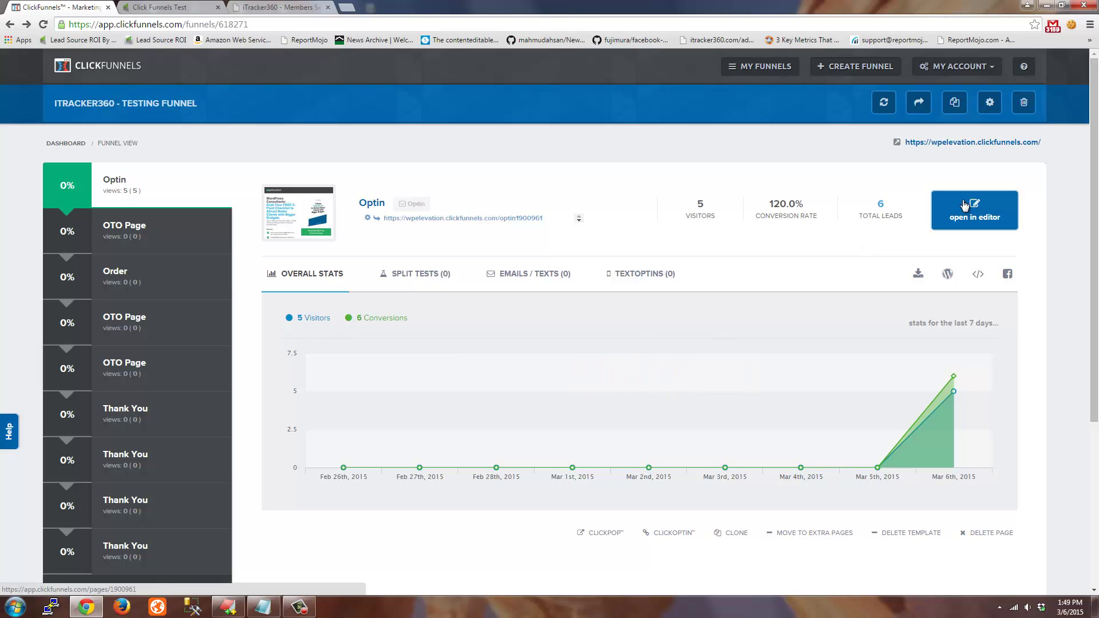
click(978, 216)
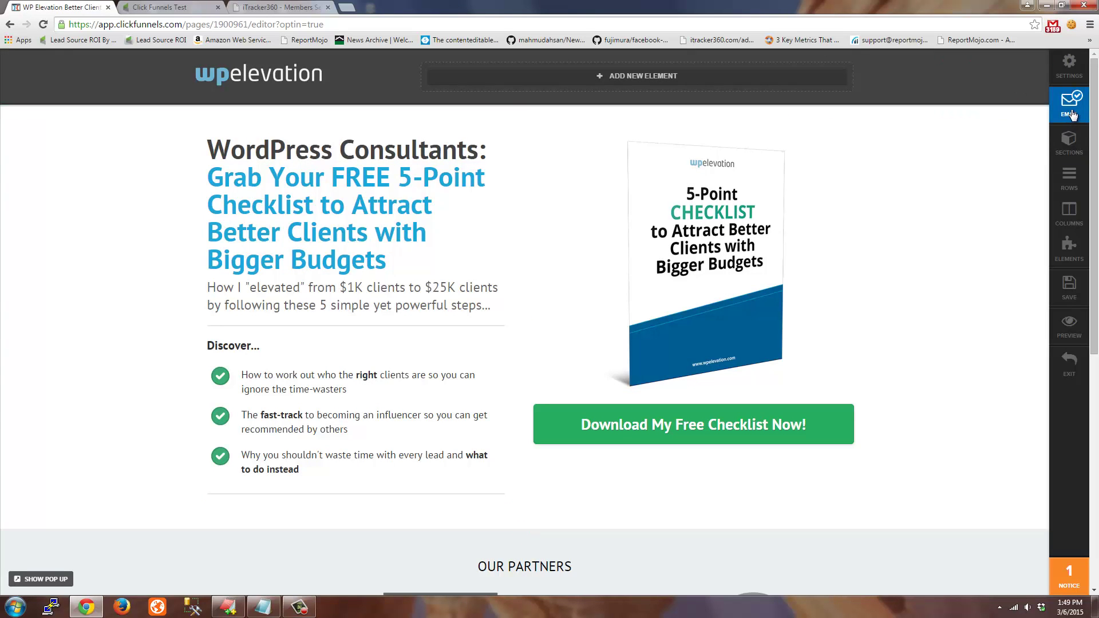
Open the Optin page's email integration settings and disconnect the current integration
click(1071, 113)
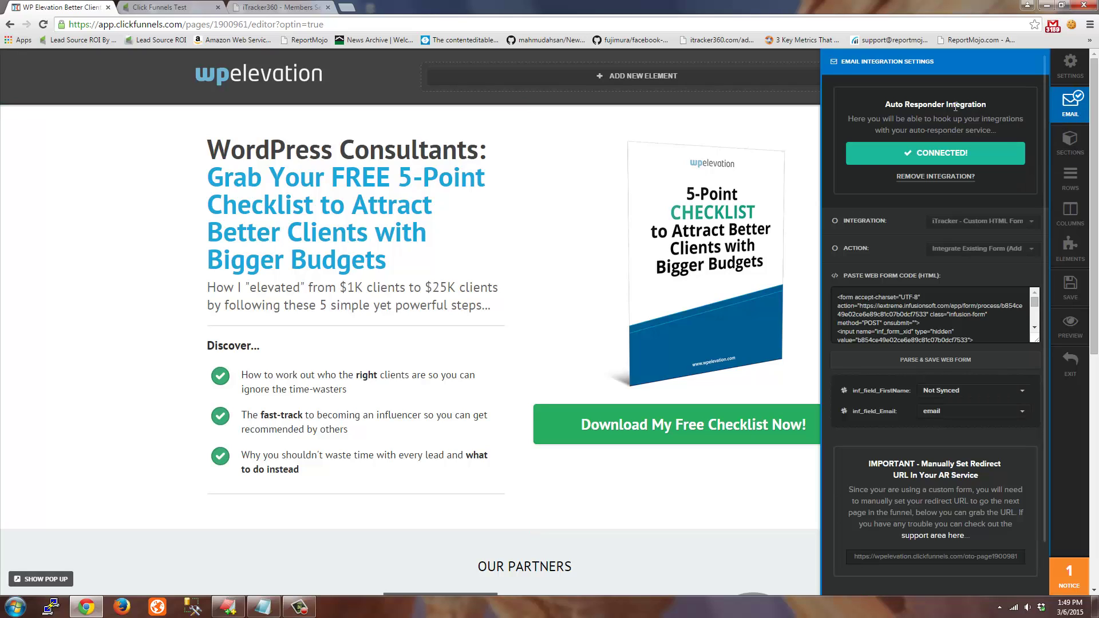
drag(902, 105, 982, 105)
click(915, 117)
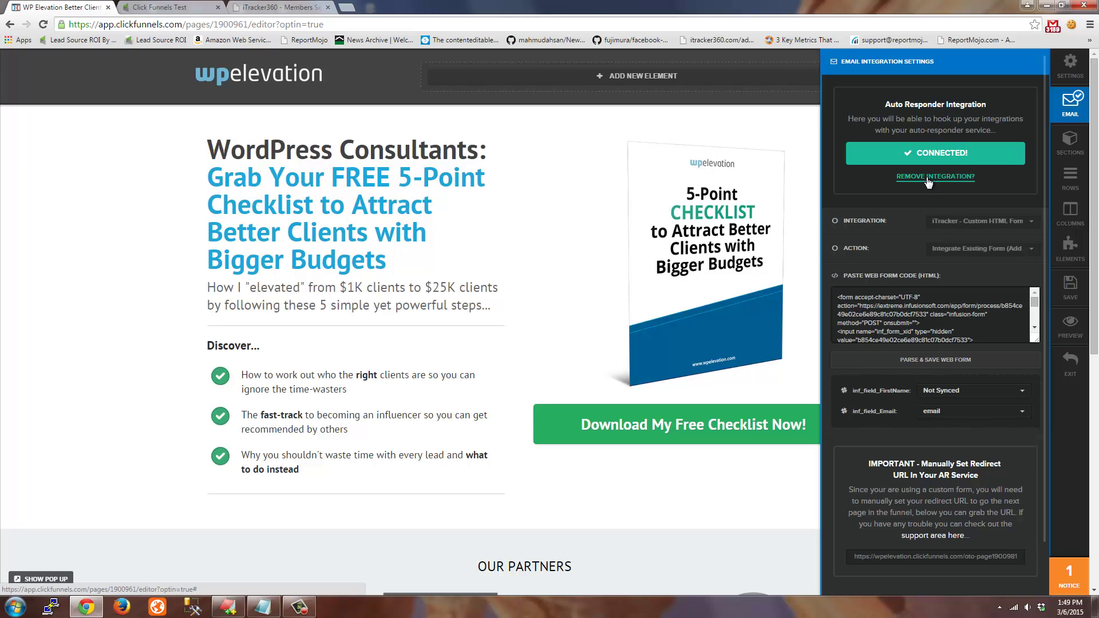
click(935, 176)
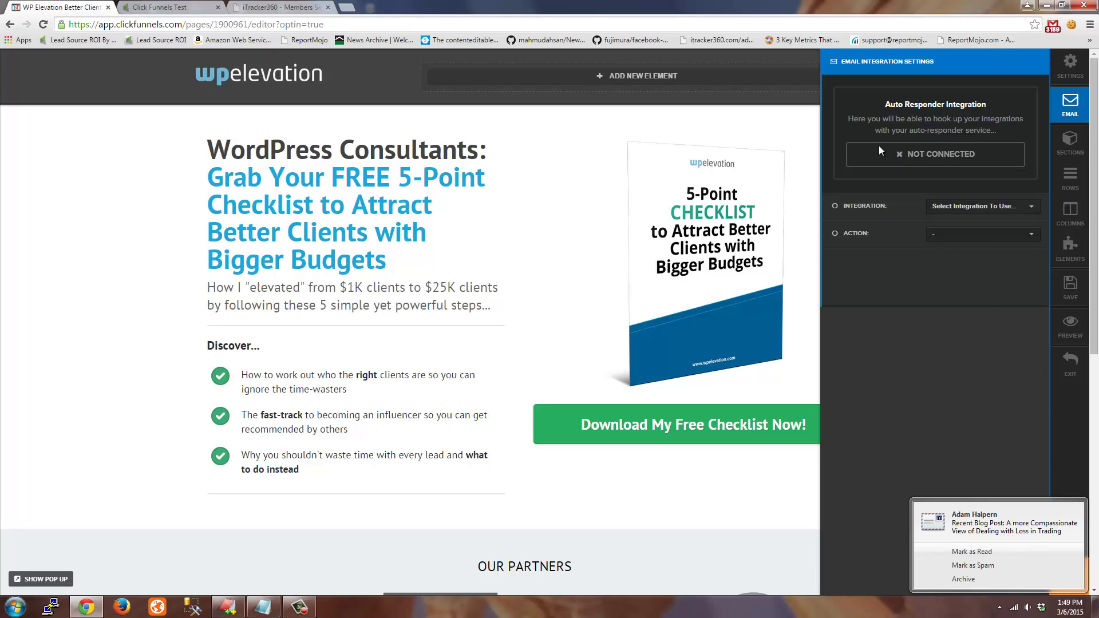
Choose 'iTracker - Custom HTML Form' with action 'Integrate Existing Form' and empty the code box
click(1027, 207)
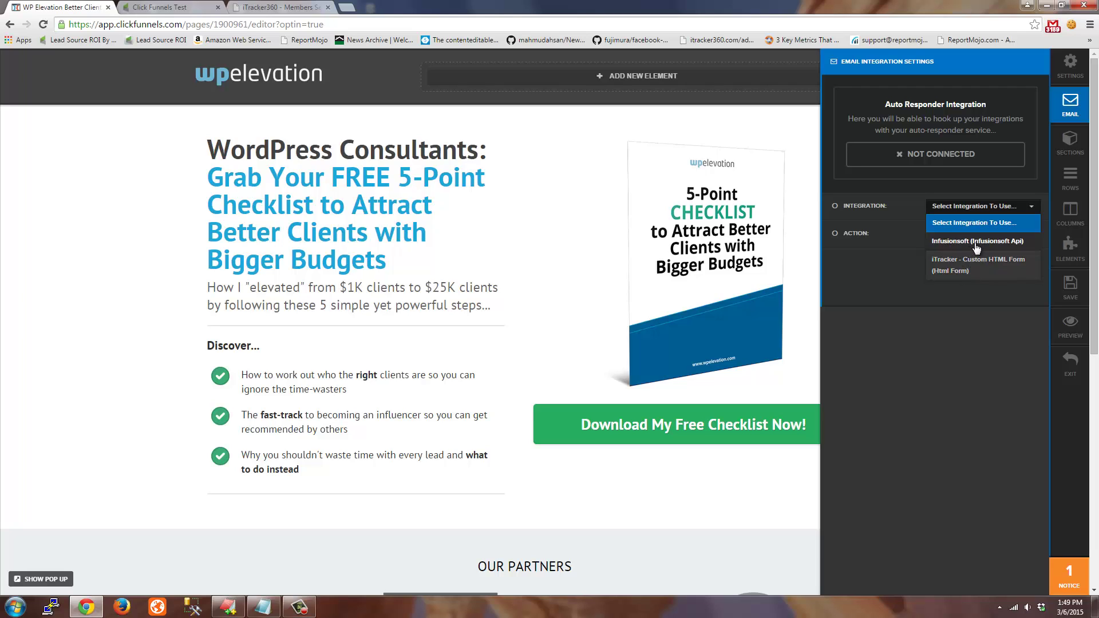
click(995, 266)
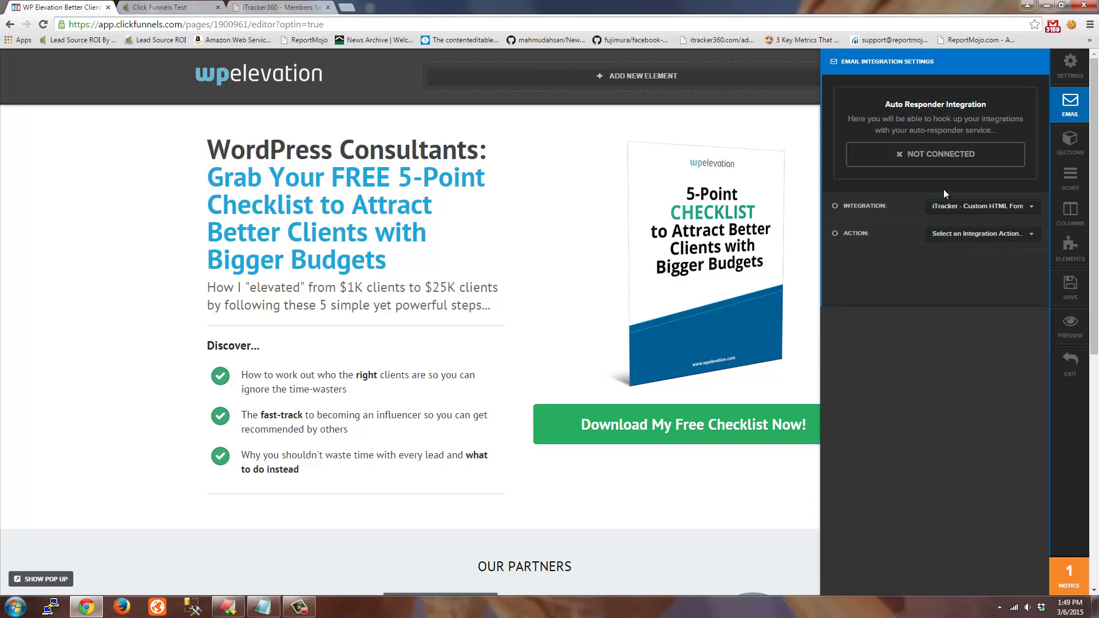
click(996, 238)
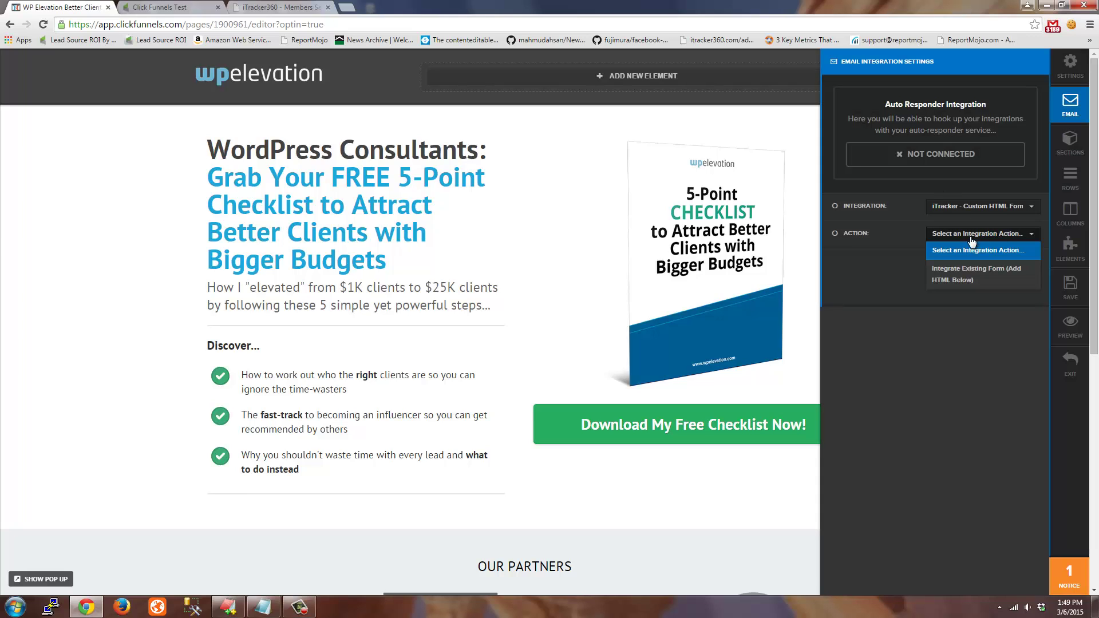
click(973, 277)
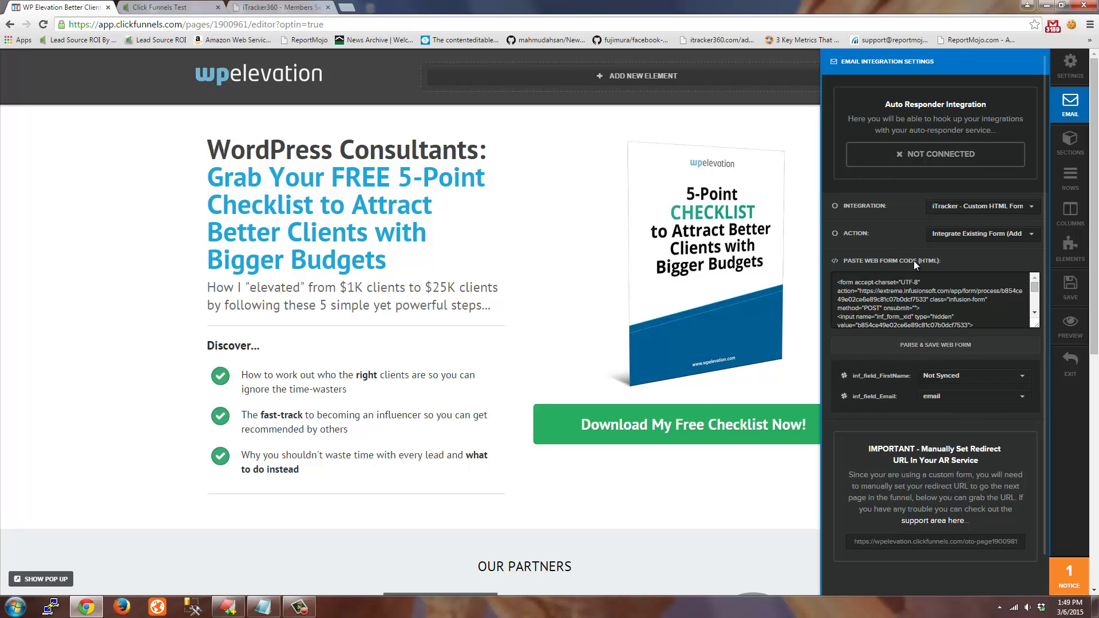
drag(845, 288, 968, 325)
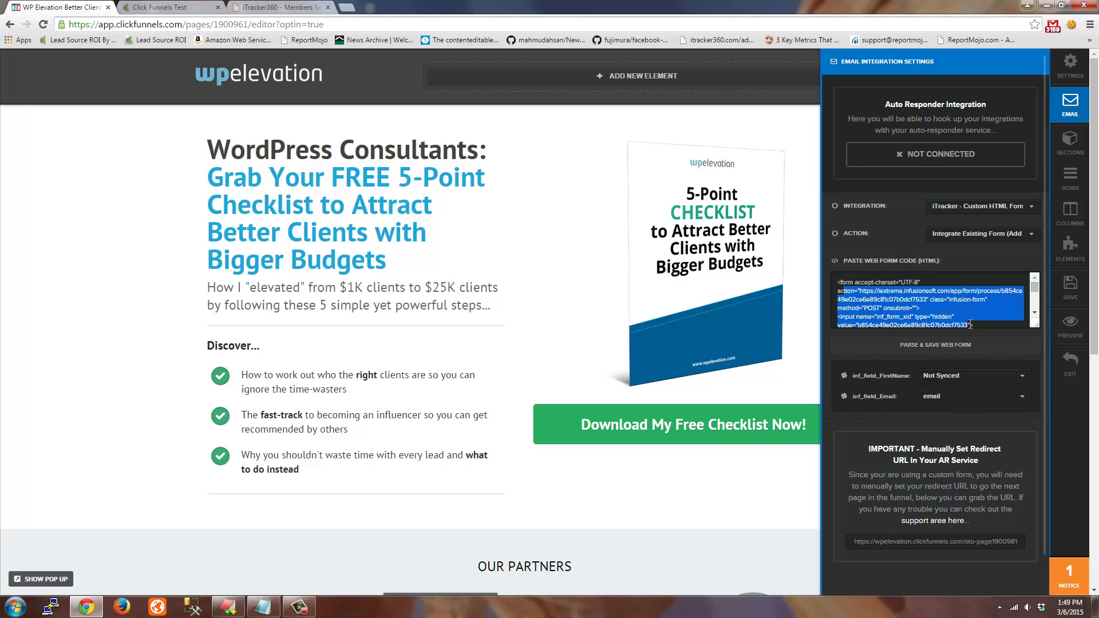
key(ctrl+a)
key(Delete)
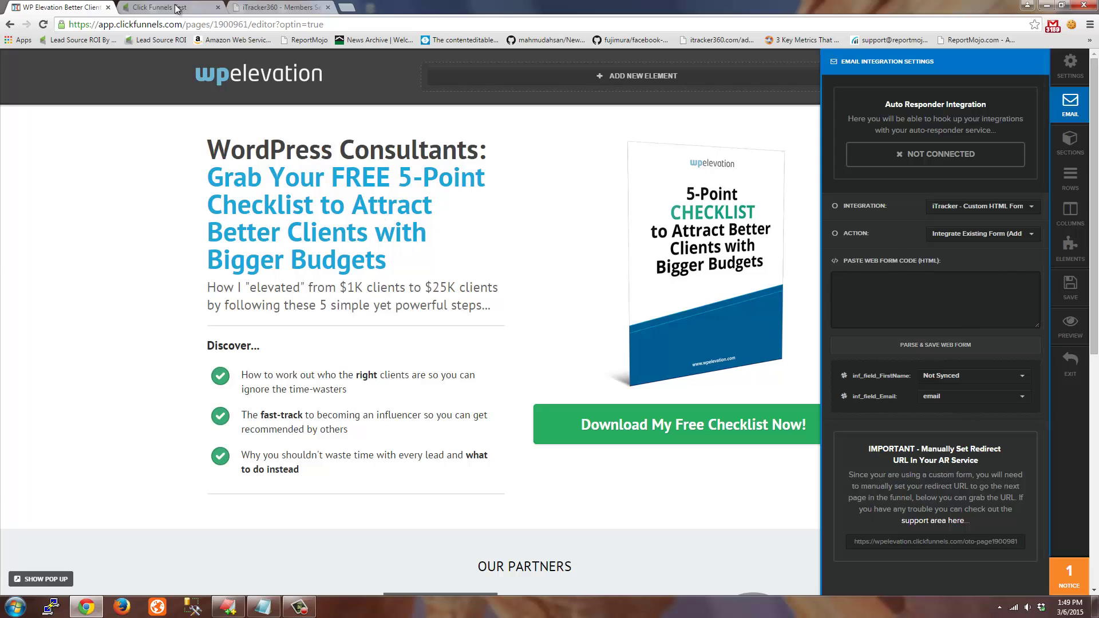
Open the Click Funnels Demo Form from the Click Funnels Test campaign and move a hidden-field row down
click(177, 8)
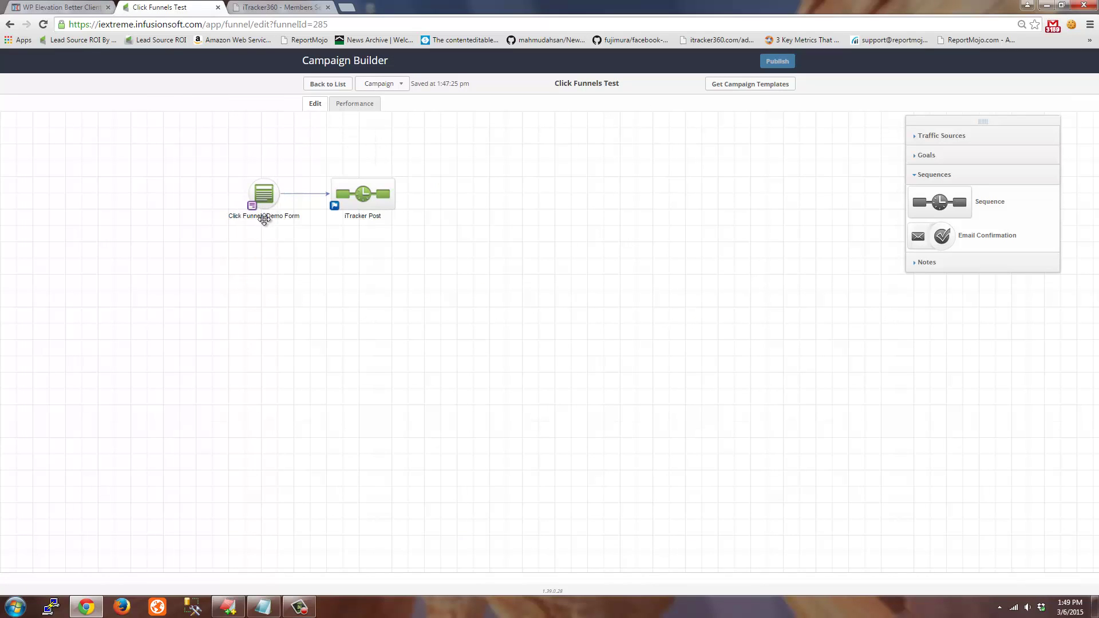
double_click(265, 196)
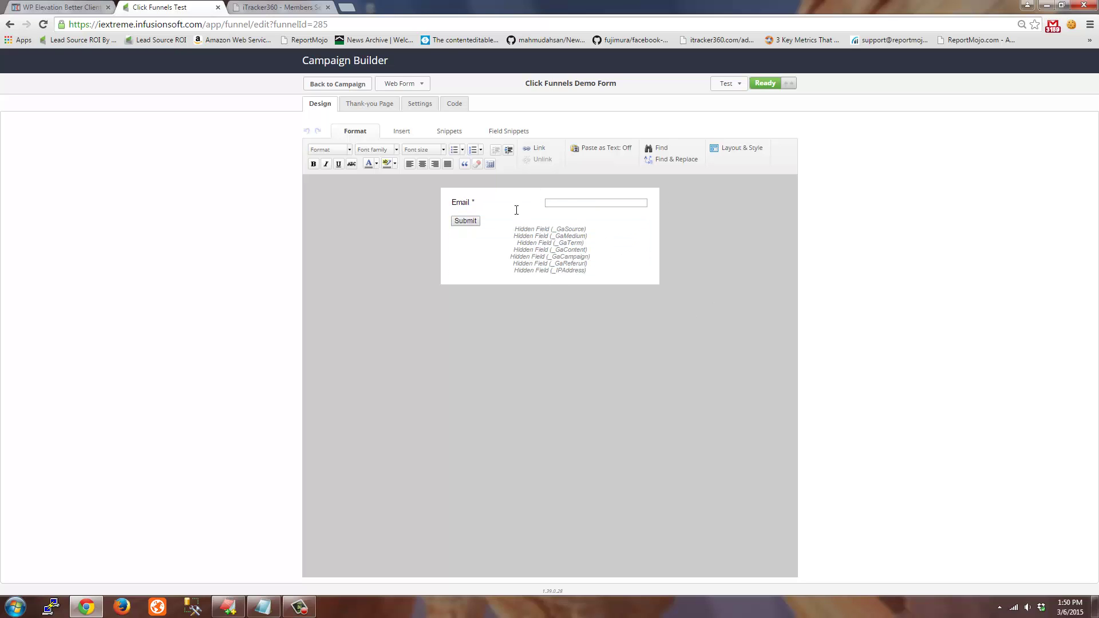
drag(581, 221, 566, 270)
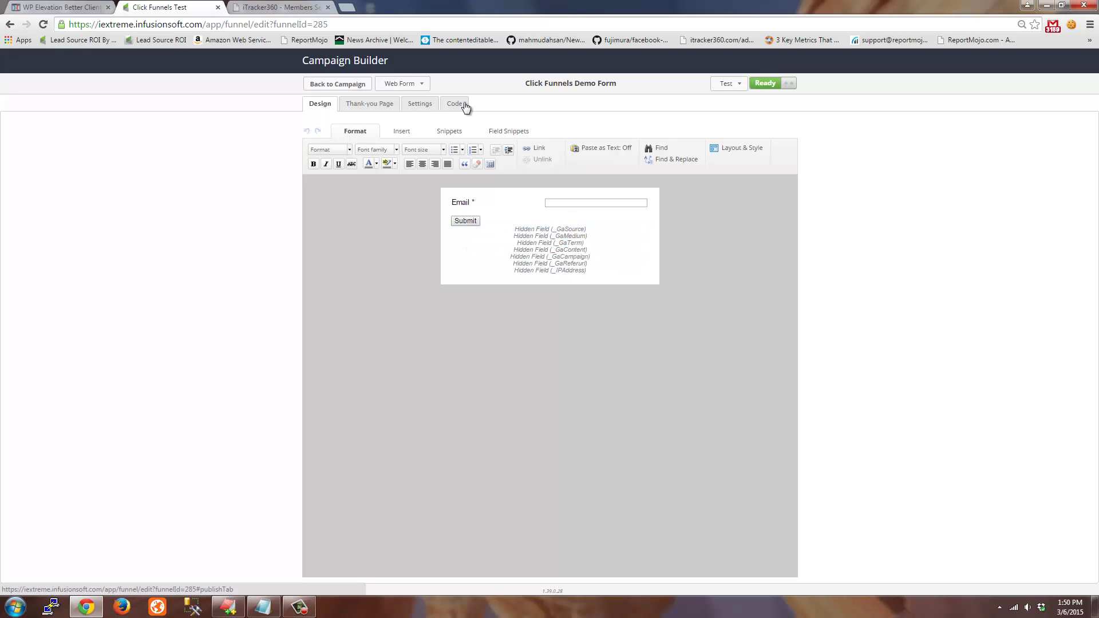
Cut the demo form's unstyled HTML code and paste it into a blank EditPlus document
click(457, 104)
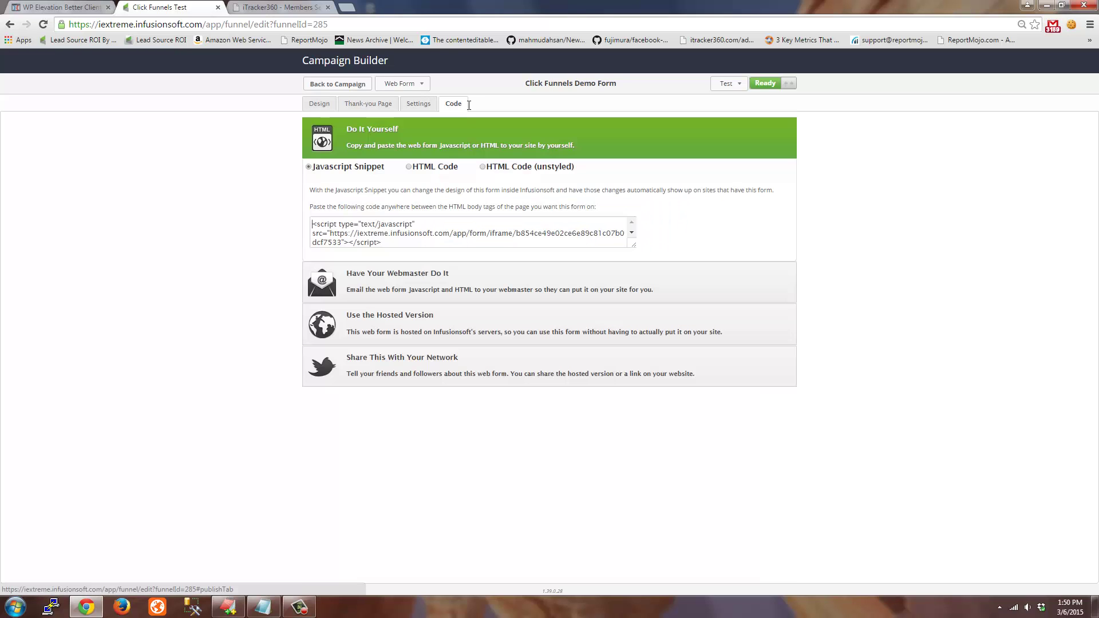
click(551, 168)
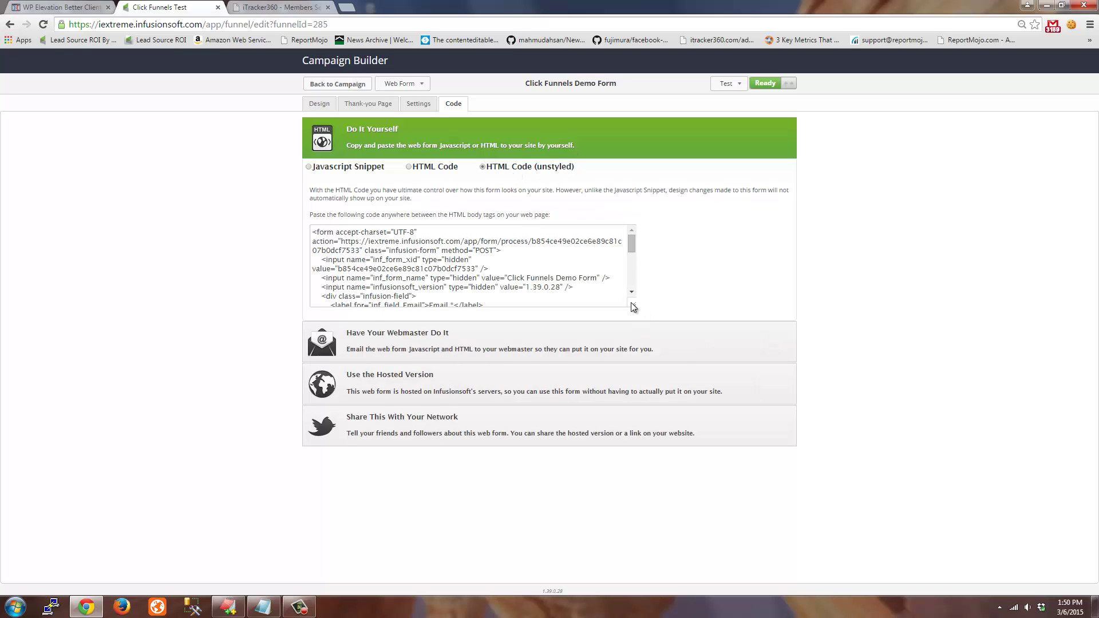
drag(633, 307, 634, 372)
click(576, 319)
key(ctrl+a)
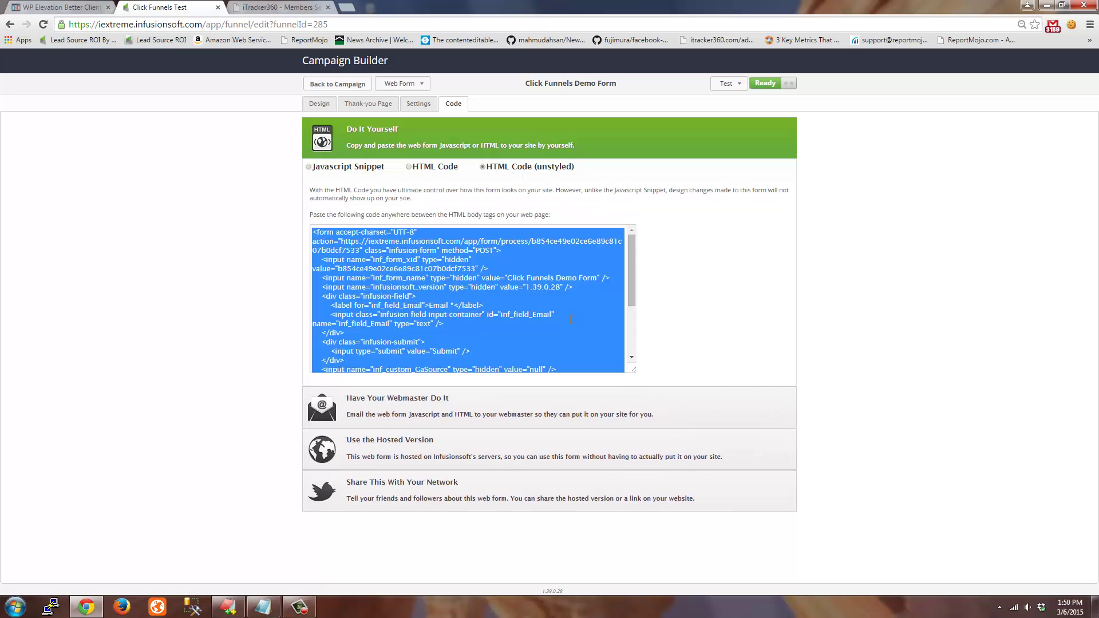
key(ctrl+x)
click(253, 608)
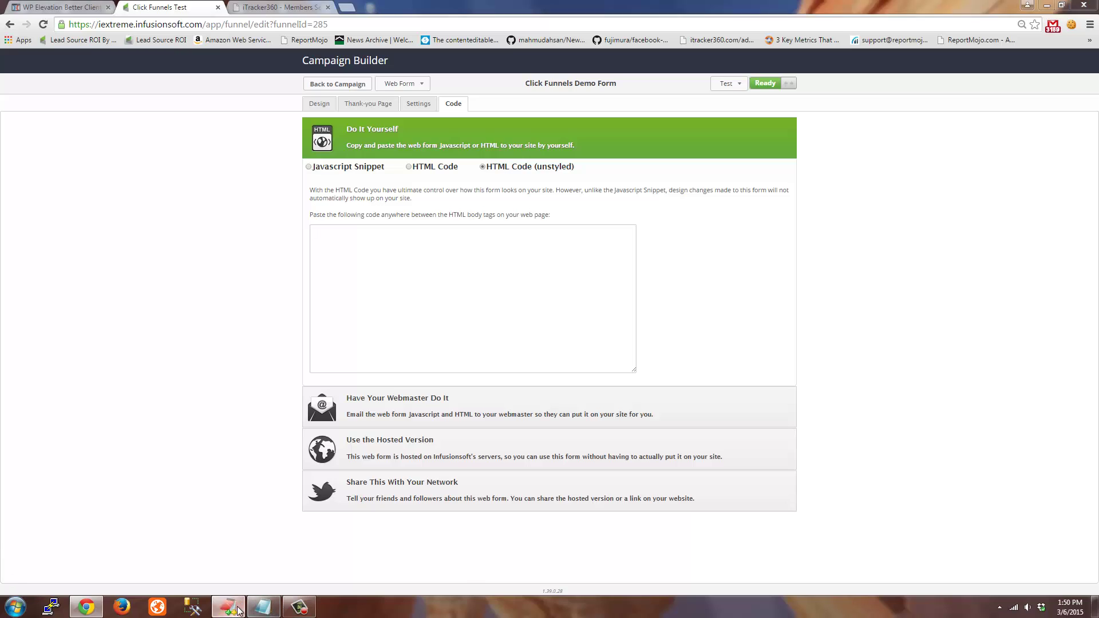
key(ctrl+v)
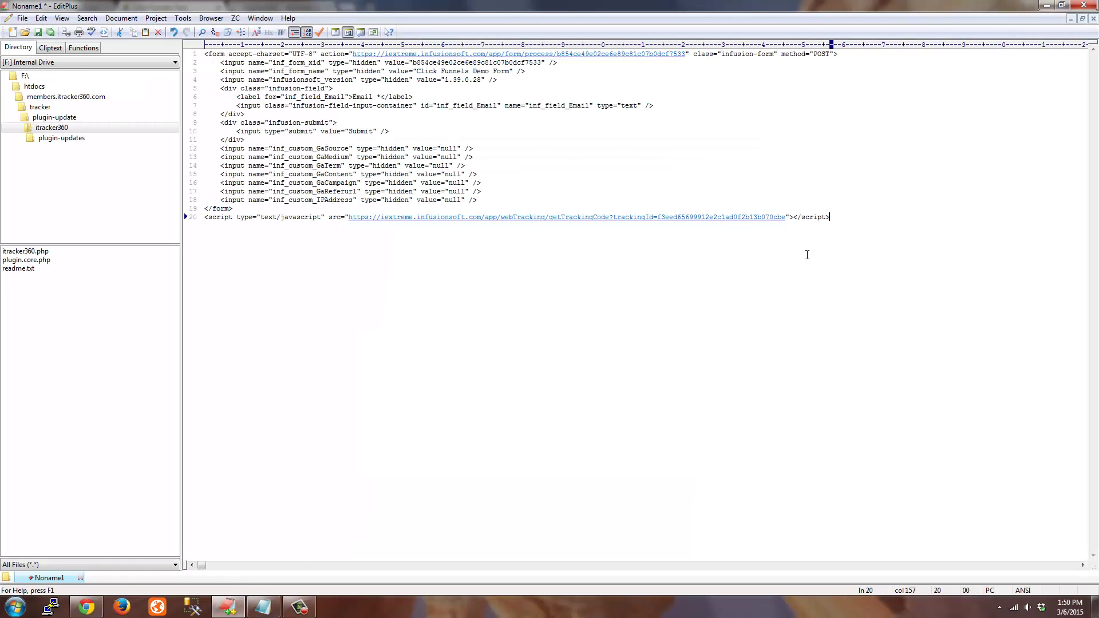
Delete the line-20 tracking script tag, then remove the form markup on lines 1–19
drag(875, 231, 200, 237)
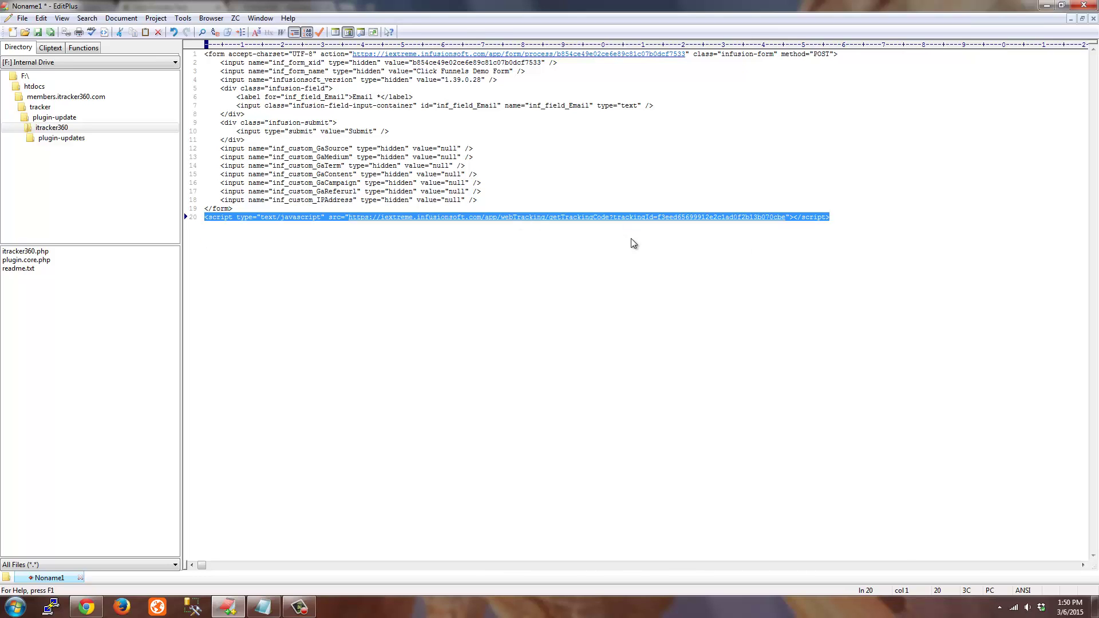
key(Delete)
drag(253, 209, 182, 43)
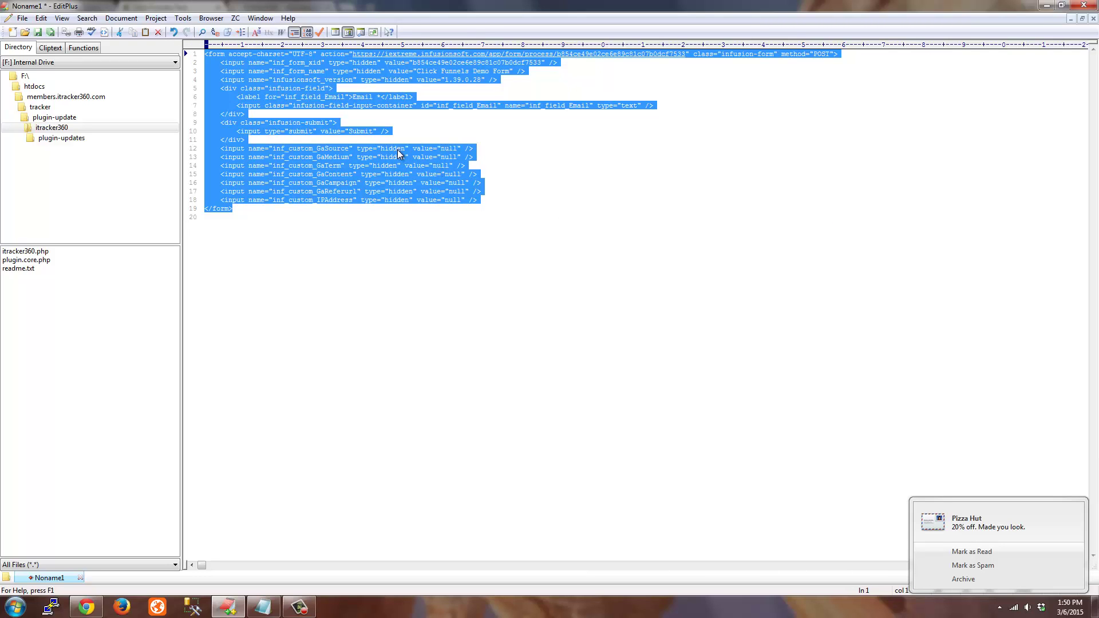
key(Delete)
key(alt+Tab)
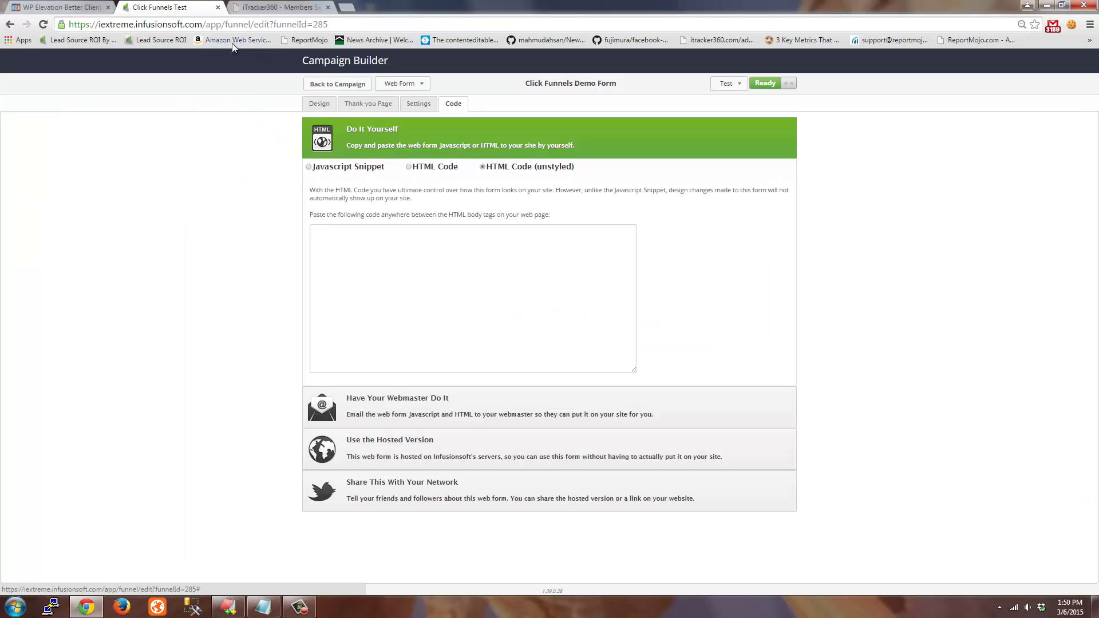
Paste the cleaned form HTML into Paste Web Form Code and parse and save it
click(72, 7)
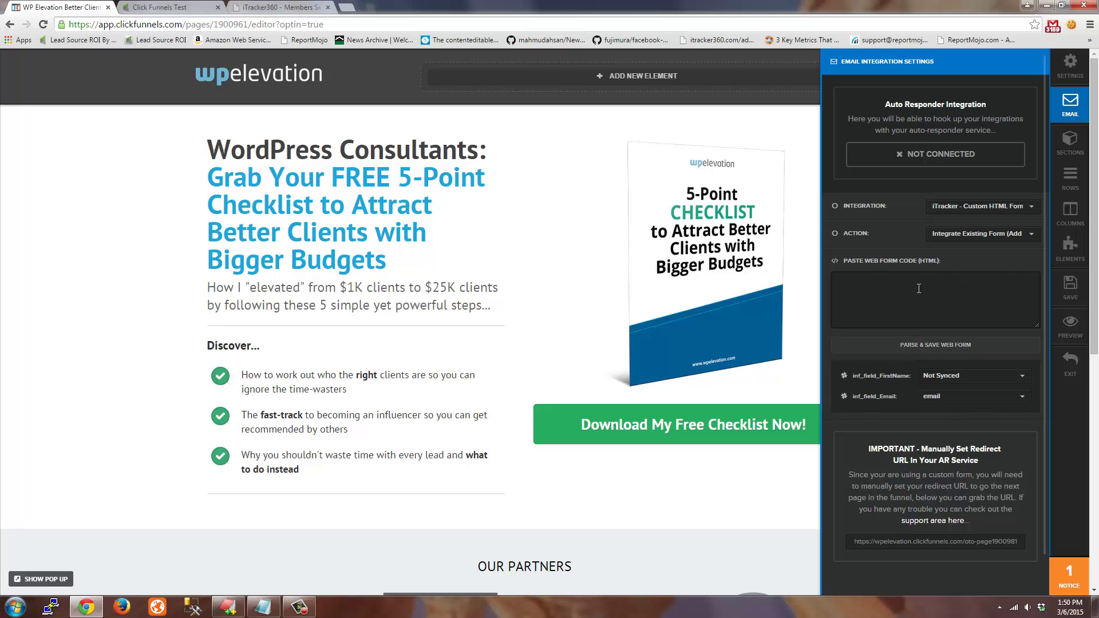
key(ctrl+v)
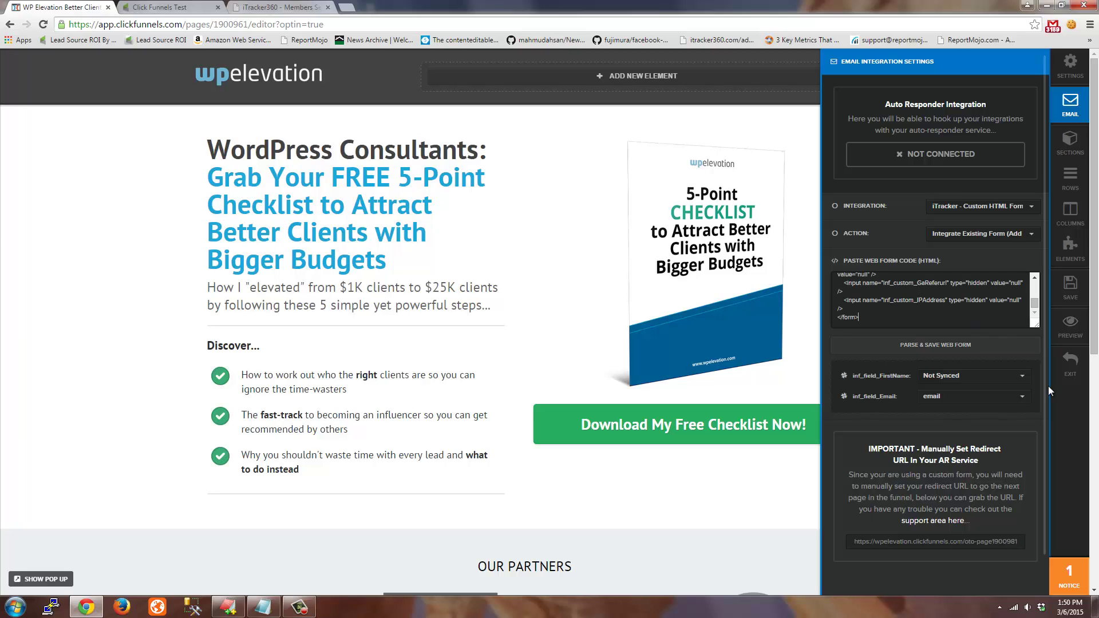
click(943, 345)
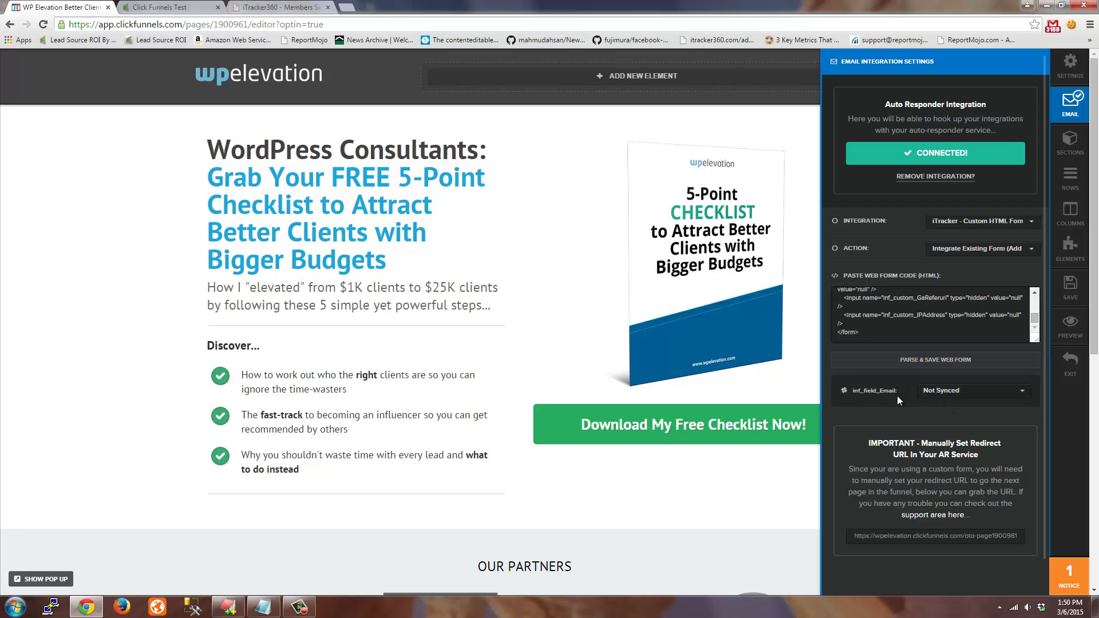
Map inf_field_Email to email, save the Optin page, and preview it
click(968, 391)
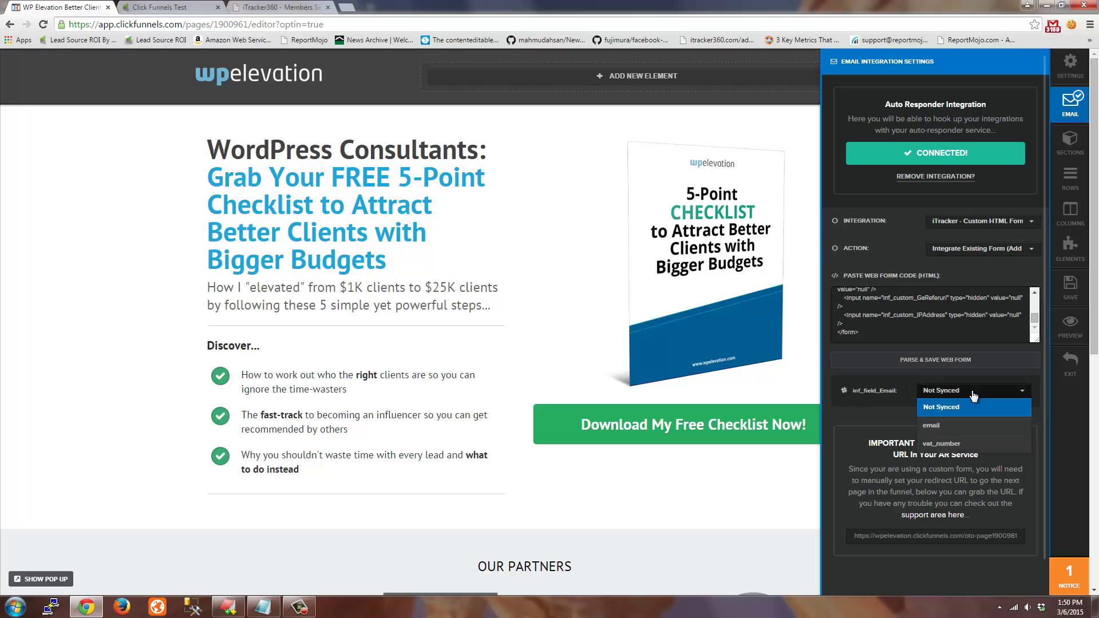
click(950, 427)
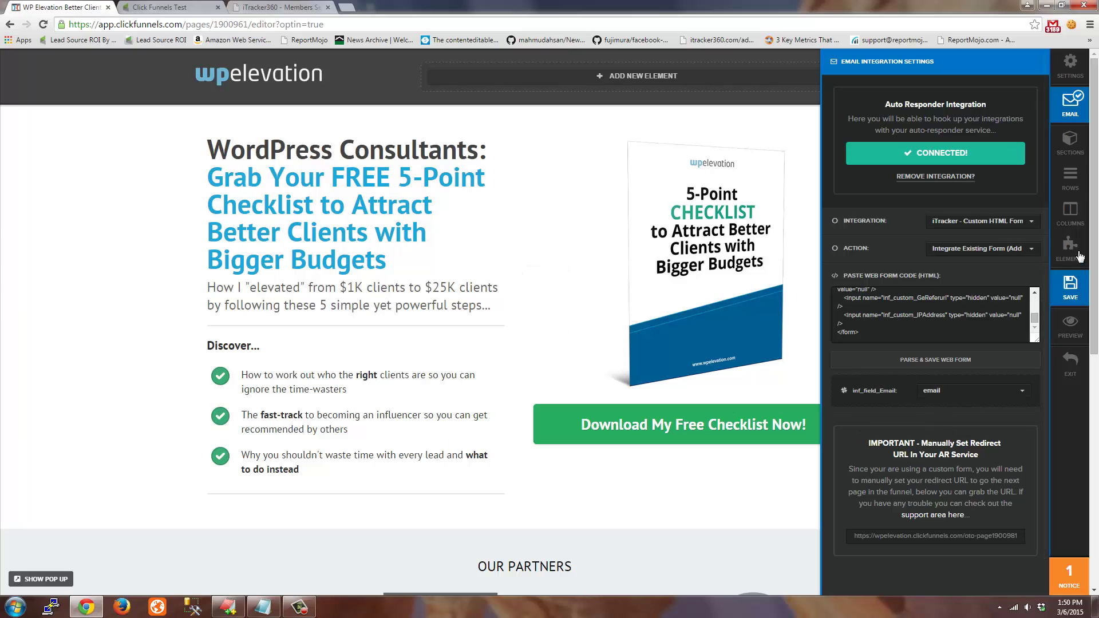
click(1075, 300)
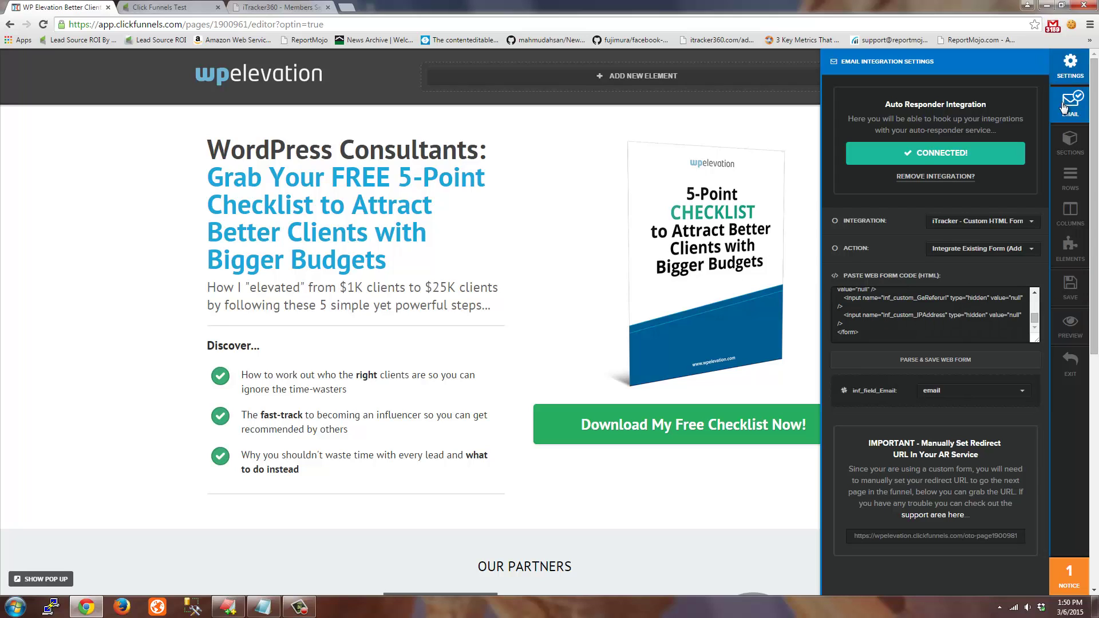
click(1068, 332)
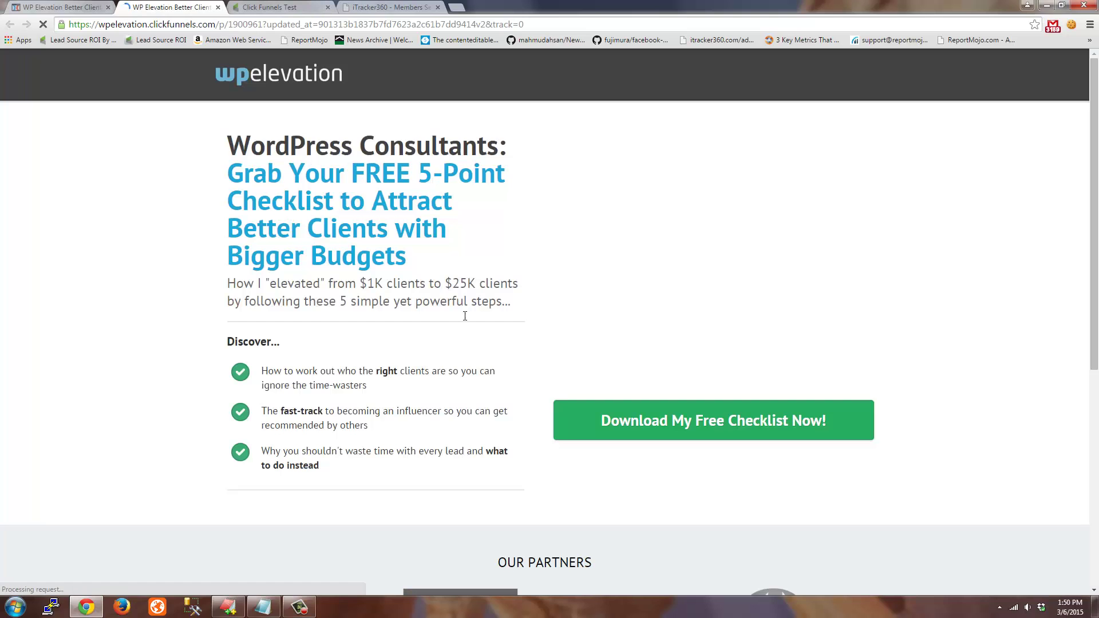
Open the 'Download Free Checklist Now!' popup, try its email and VAT Number fields, then close it
click(708, 433)
click(511, 240)
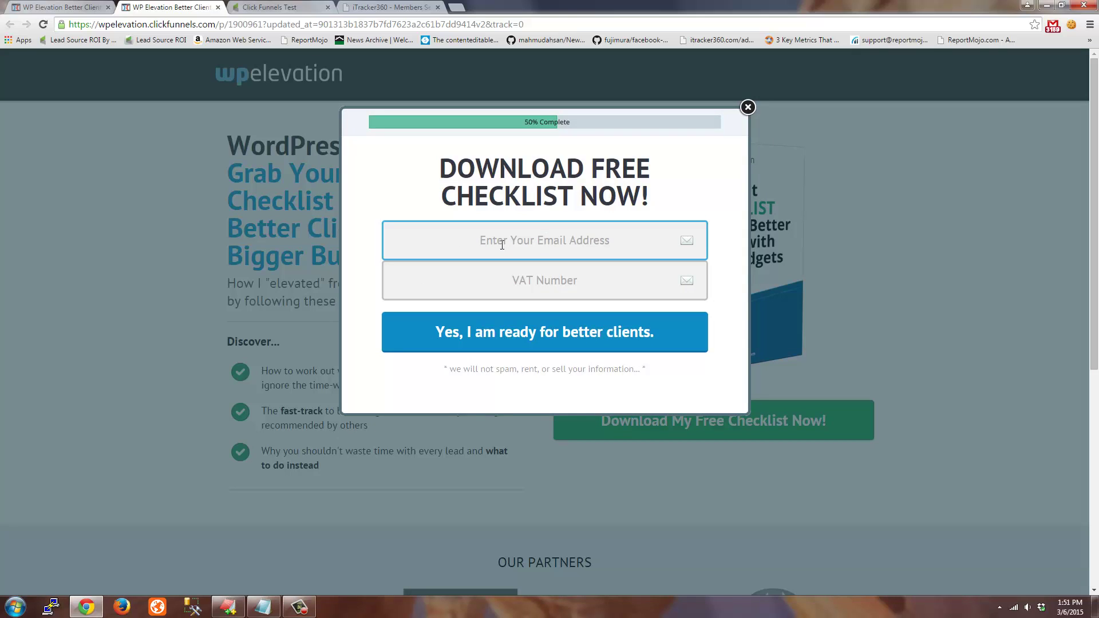
click(535, 281)
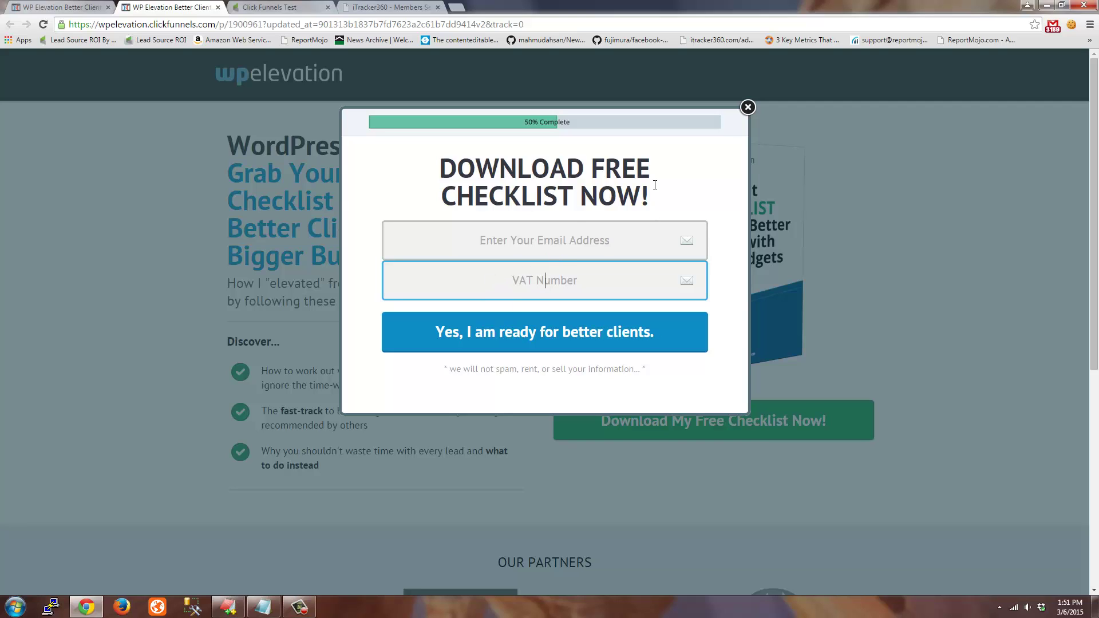
click(747, 108)
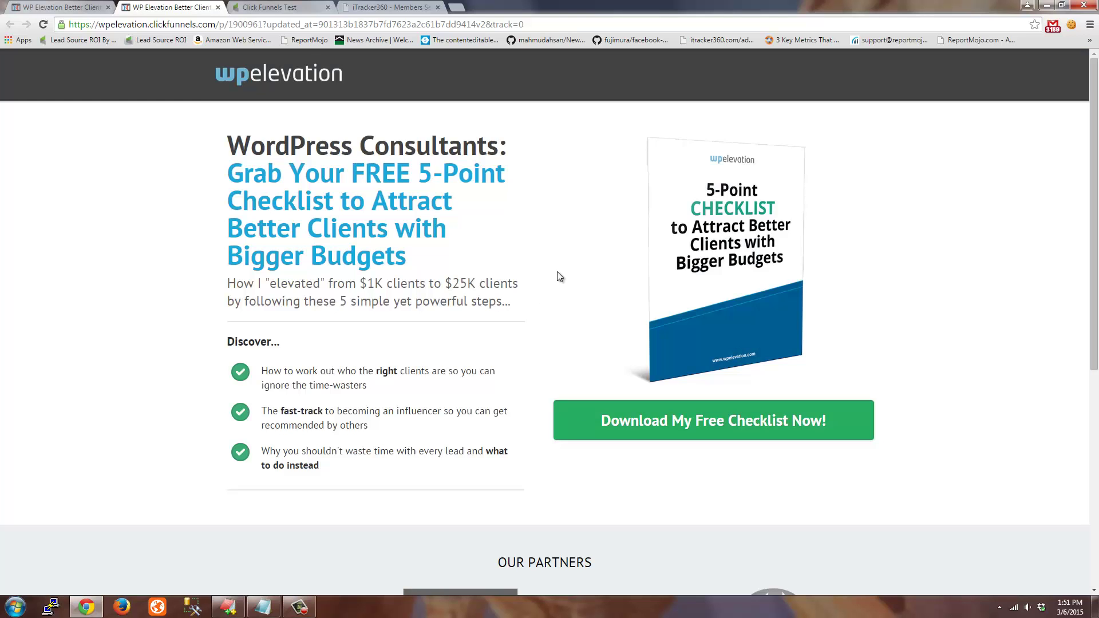
Look at the Click Funnels Test campaign, then return to the ClickFunnels page editor
mouse_move(273, 34)
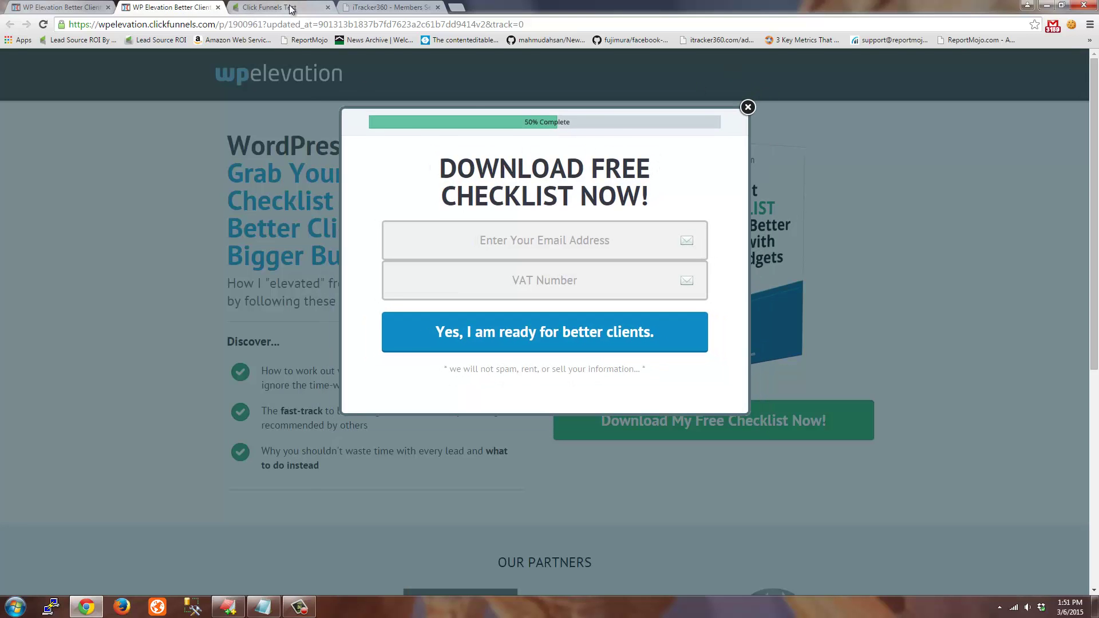
click(269, 7)
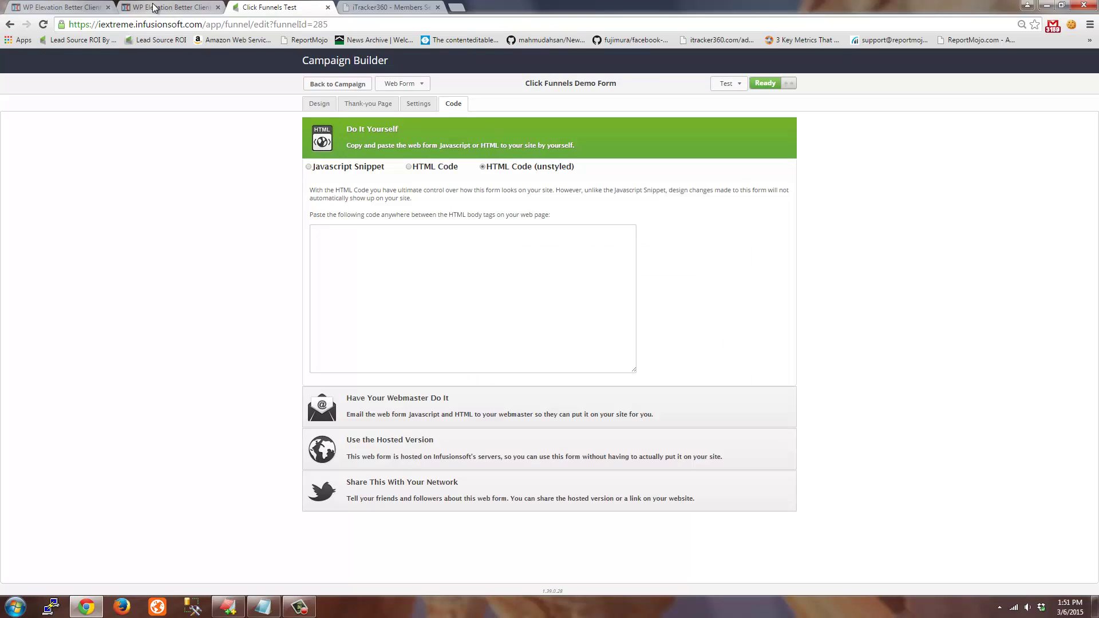
click(99, 7)
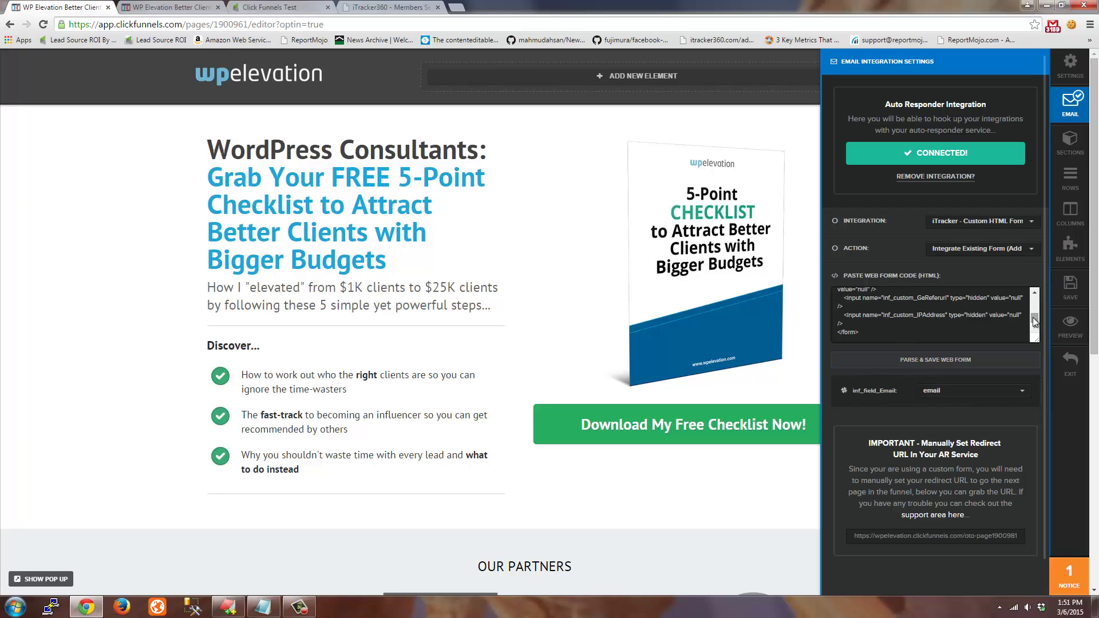
Review the pasted Infusionsoft web-form HTML and select the redirect URL in Email Integration Settings
drag(1035, 321, 1033, 296)
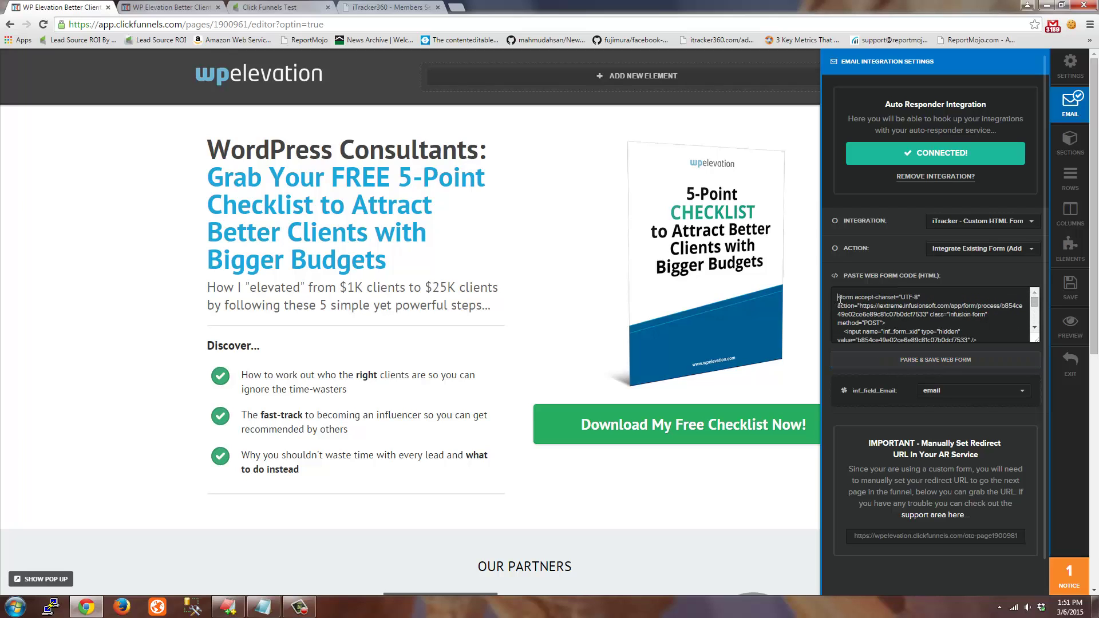
drag(839, 298, 906, 324)
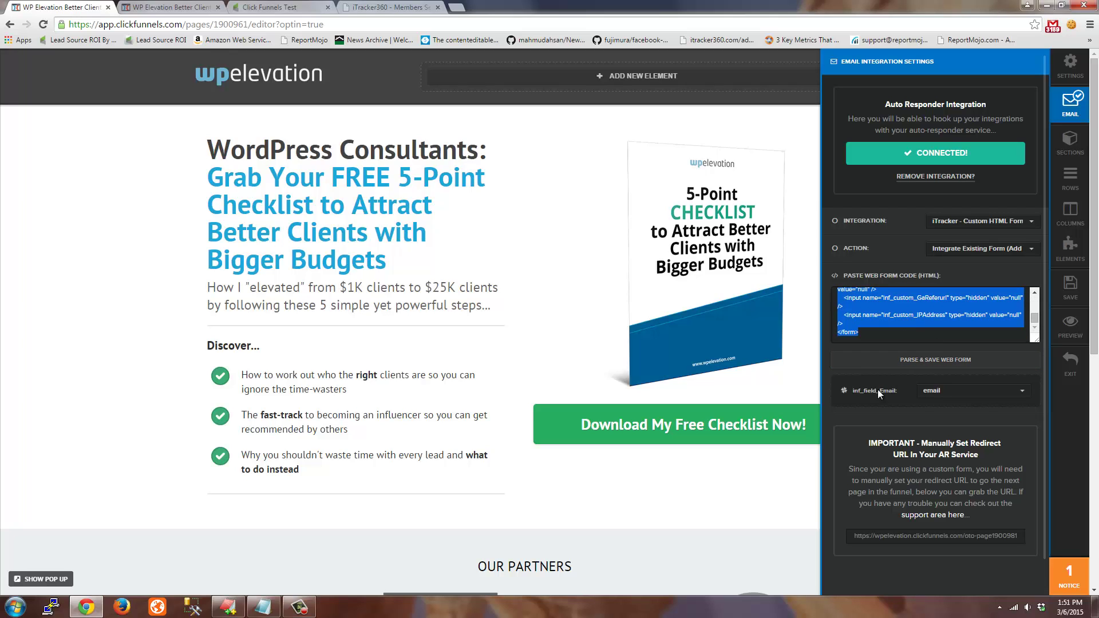
click(860, 393)
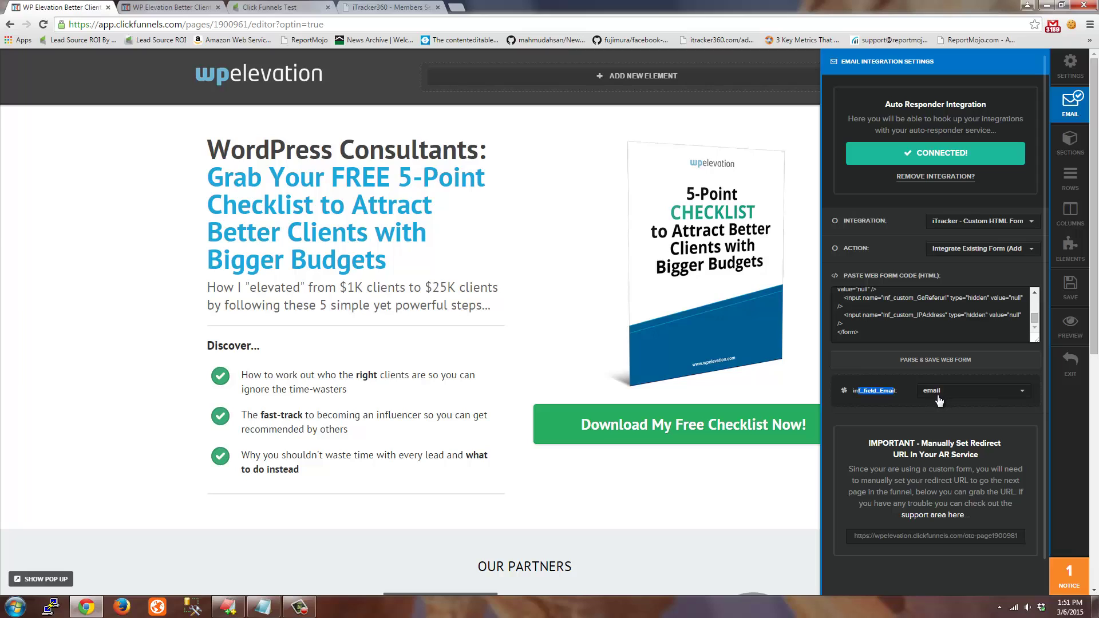
click(958, 540)
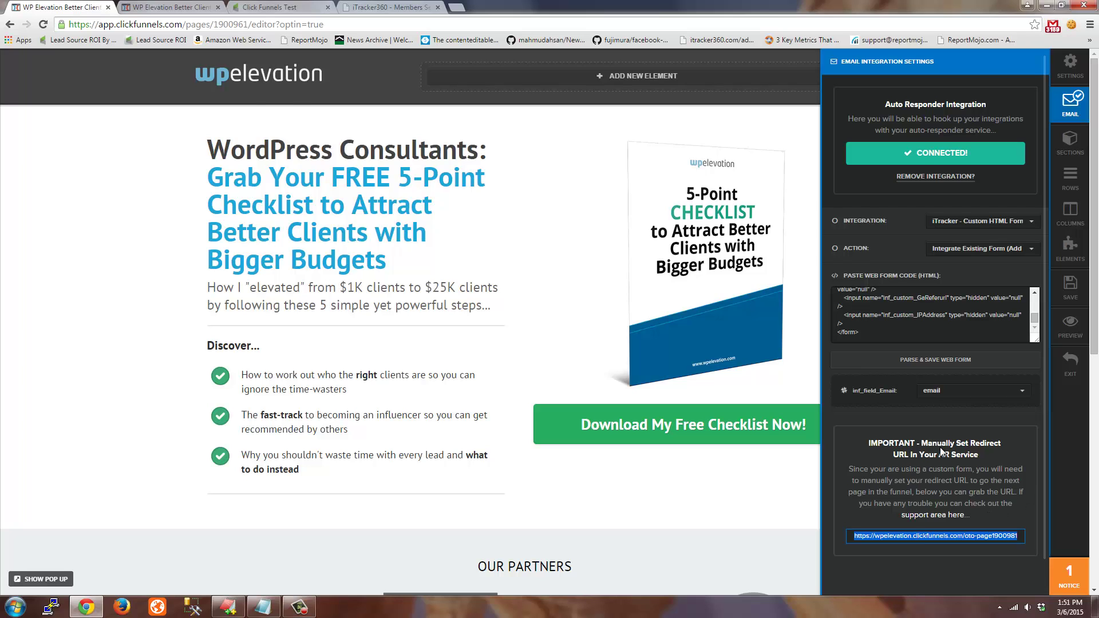
click(265, 8)
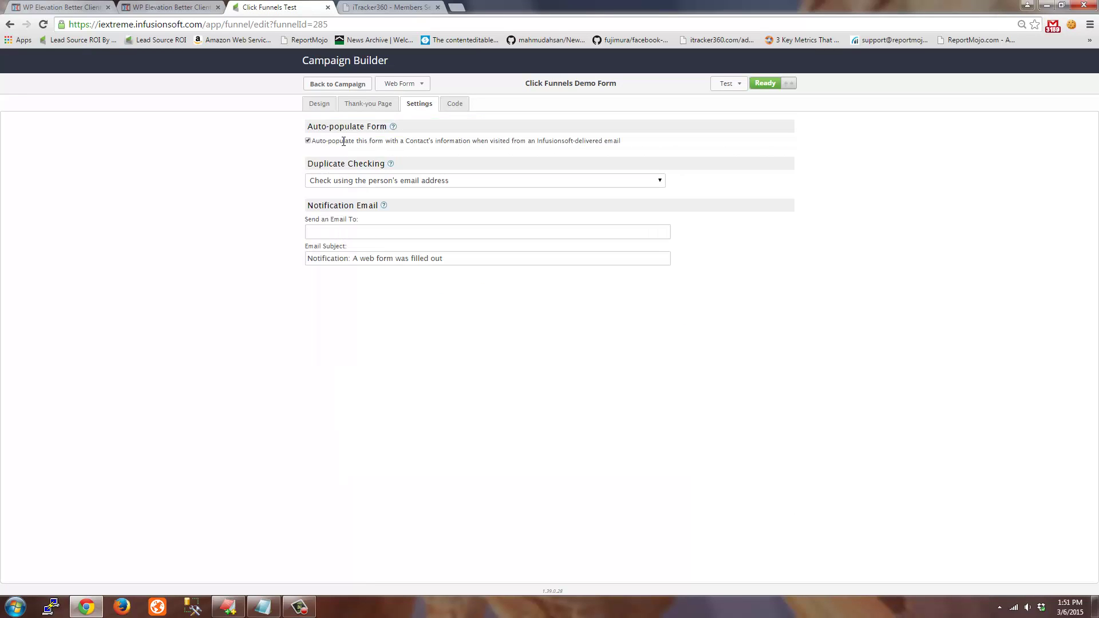
Check that the form's Thank-you Page redirect URL points to the ClickFunnels oto page
click(364, 108)
drag(518, 187, 340, 180)
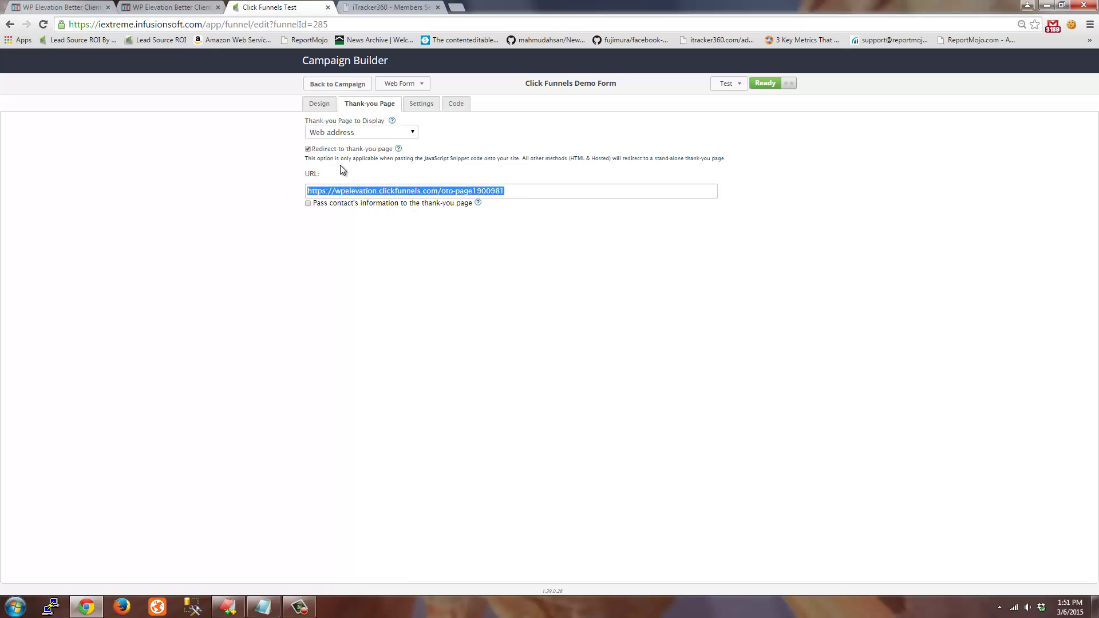
click(399, 119)
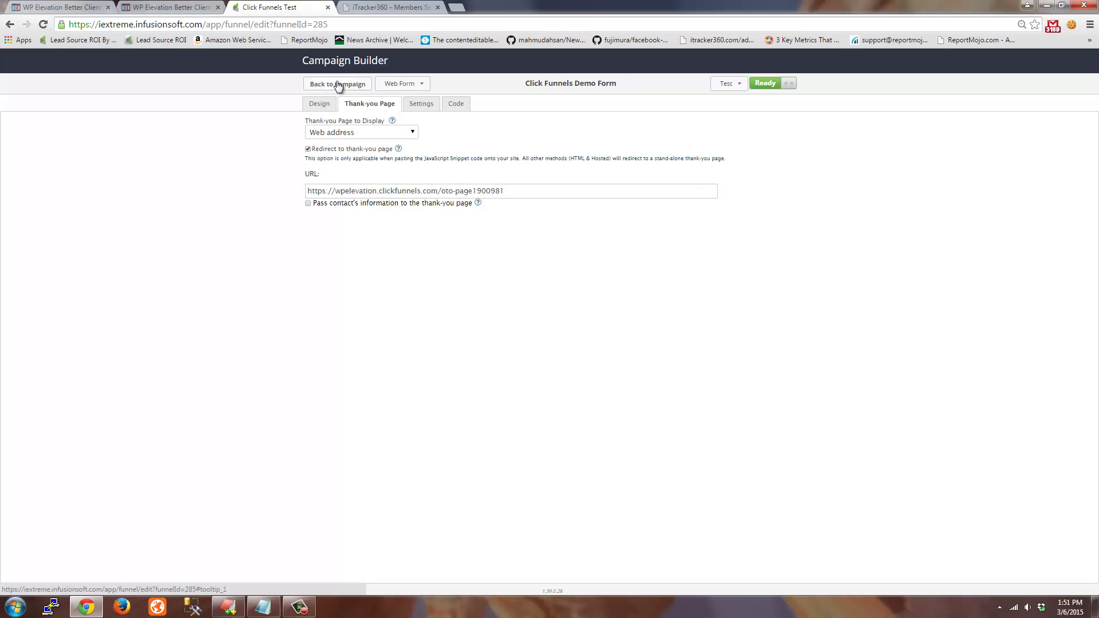
Open the Send HTTP Post step in the iTracker Post sequence, which sends contactId and Email
click(351, 85)
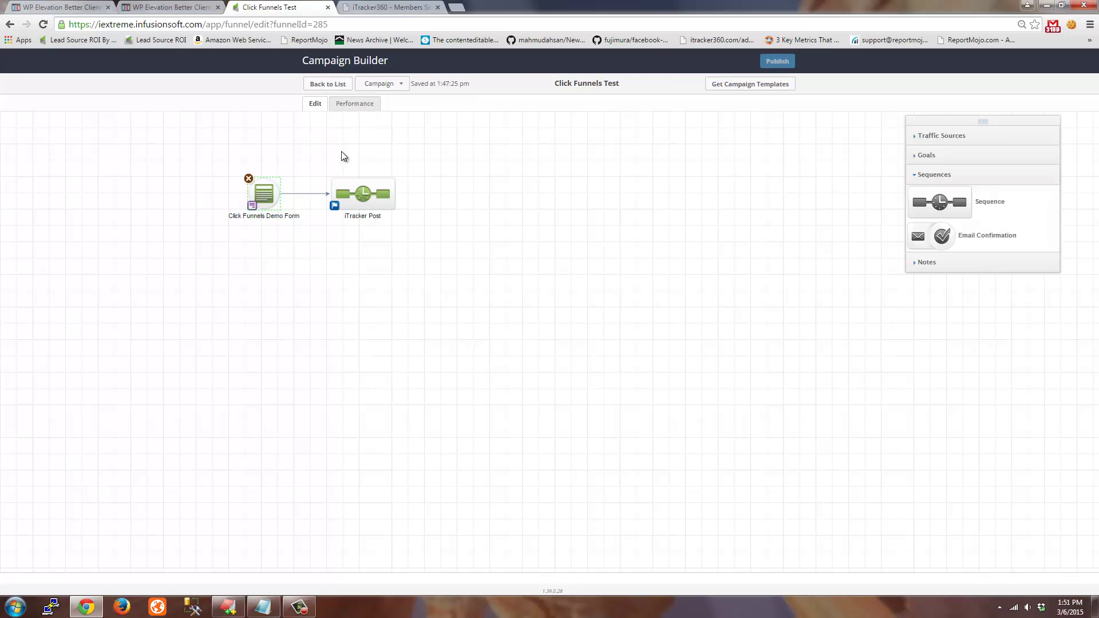
double_click(347, 199)
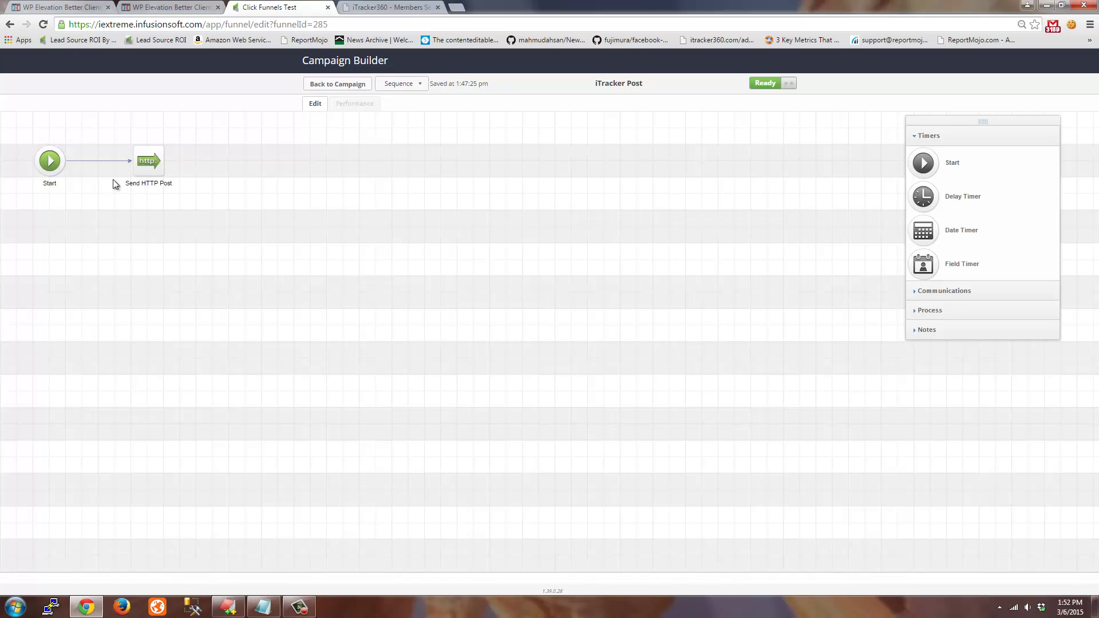
double_click(144, 166)
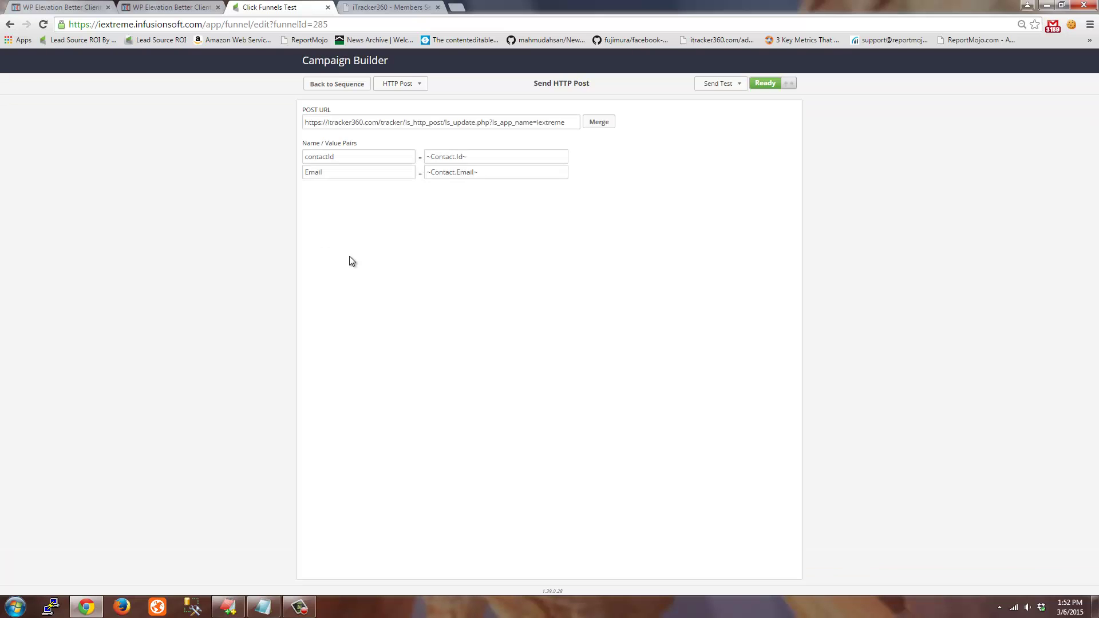
Back out to the Campaigns list and select the whole UTM-tagged link in clickfunnels-example-link.txt
click(346, 87)
click(349, 92)
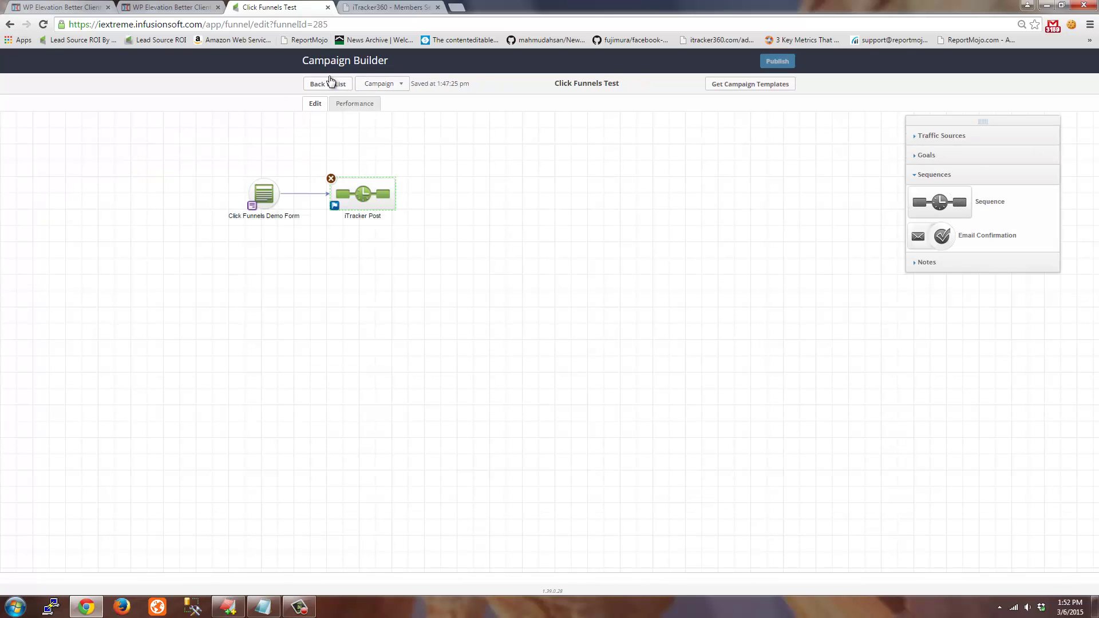
key(alt+Left)
click(262, 606)
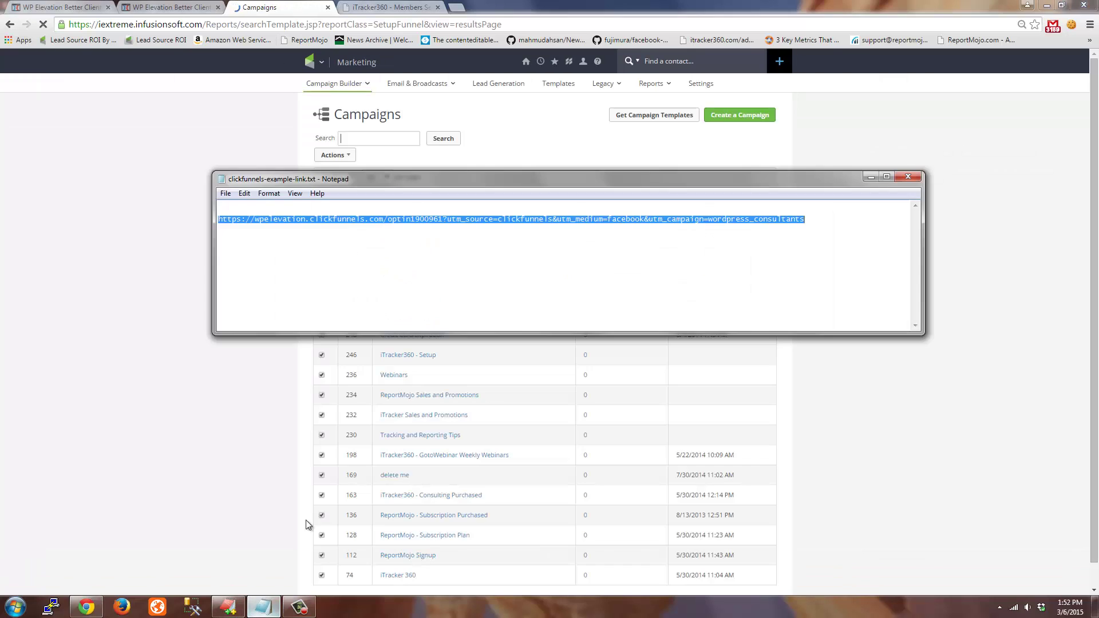
click(819, 224)
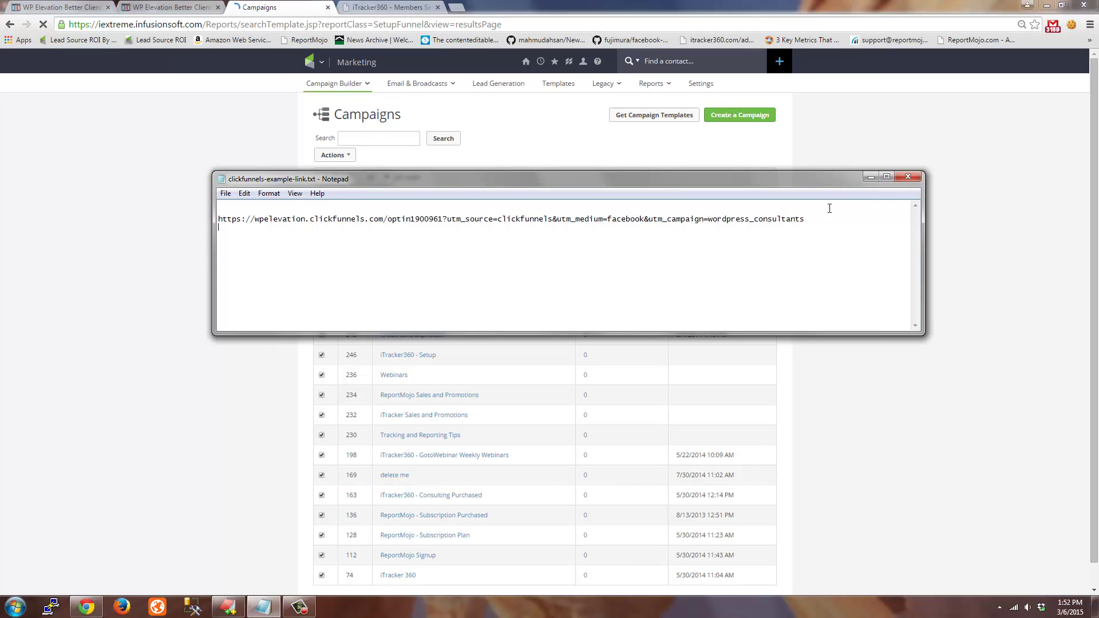
drag(814, 222, 266, 211)
key(ctrl+c)
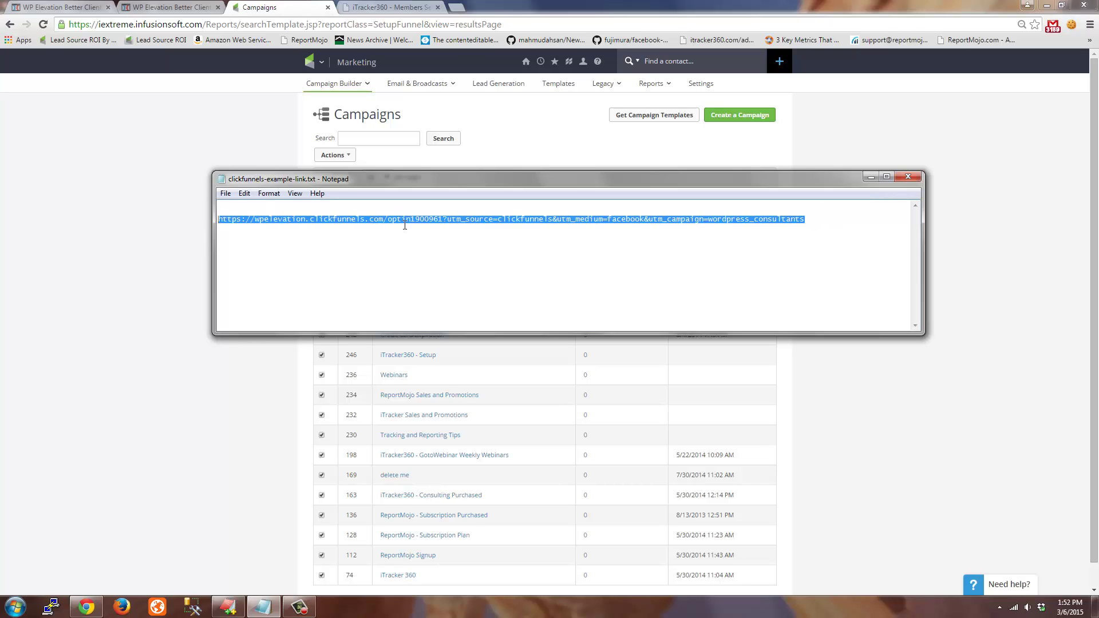
Clear Chrome's history, downloads, cookies and cache from the beginning of time, then open a new tab
click(164, 205)
key(ctrl+shift+Delete)
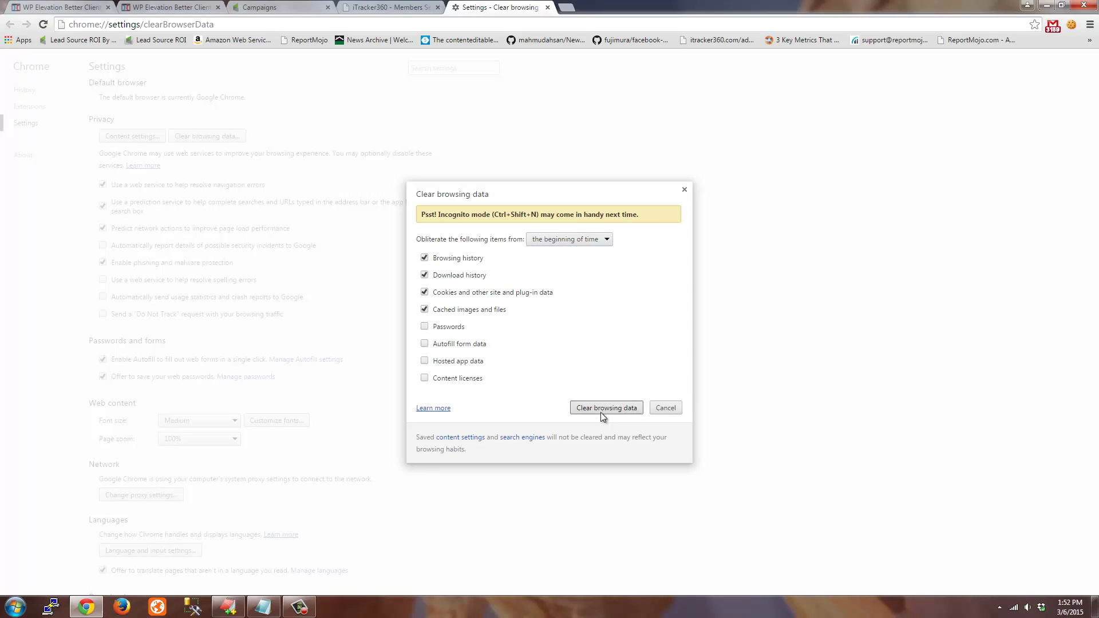
click(600, 410)
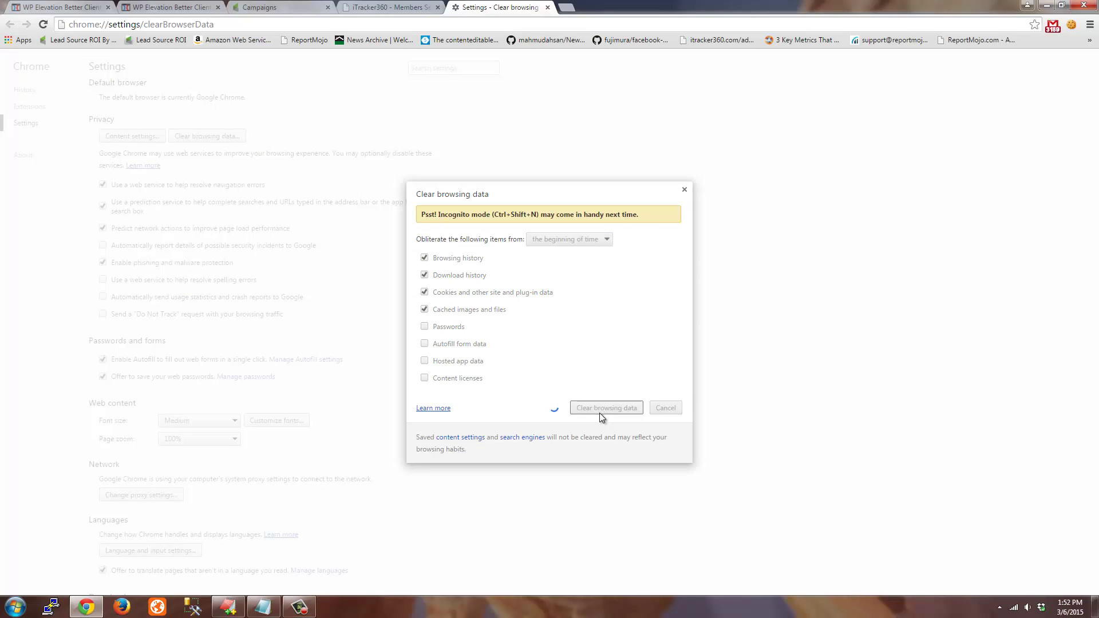
click(685, 189)
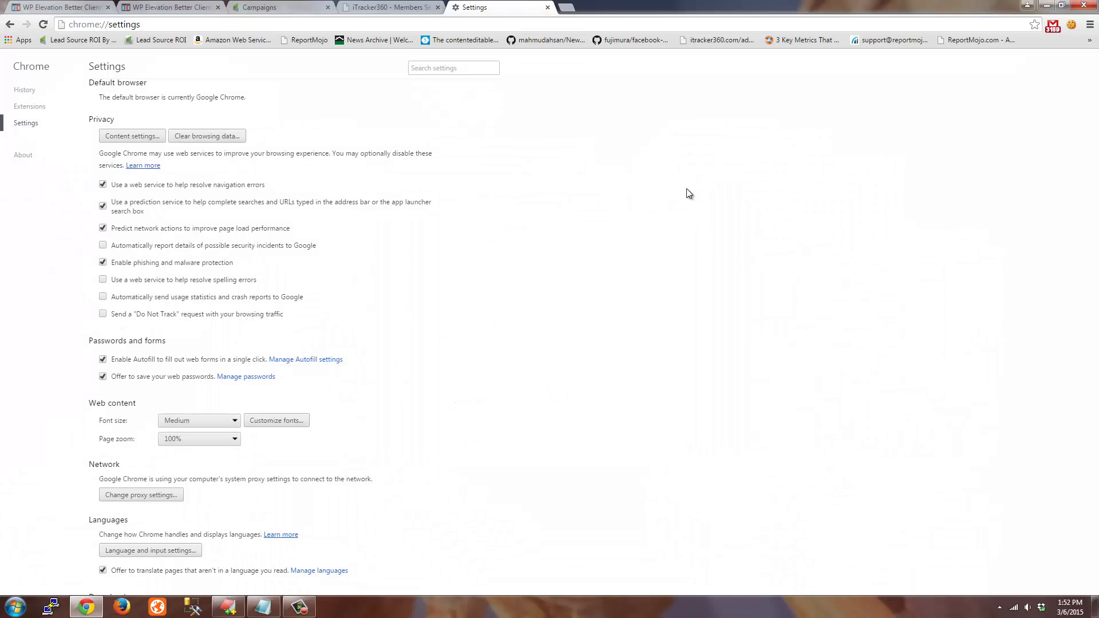
click(84, 607)
click(85, 607)
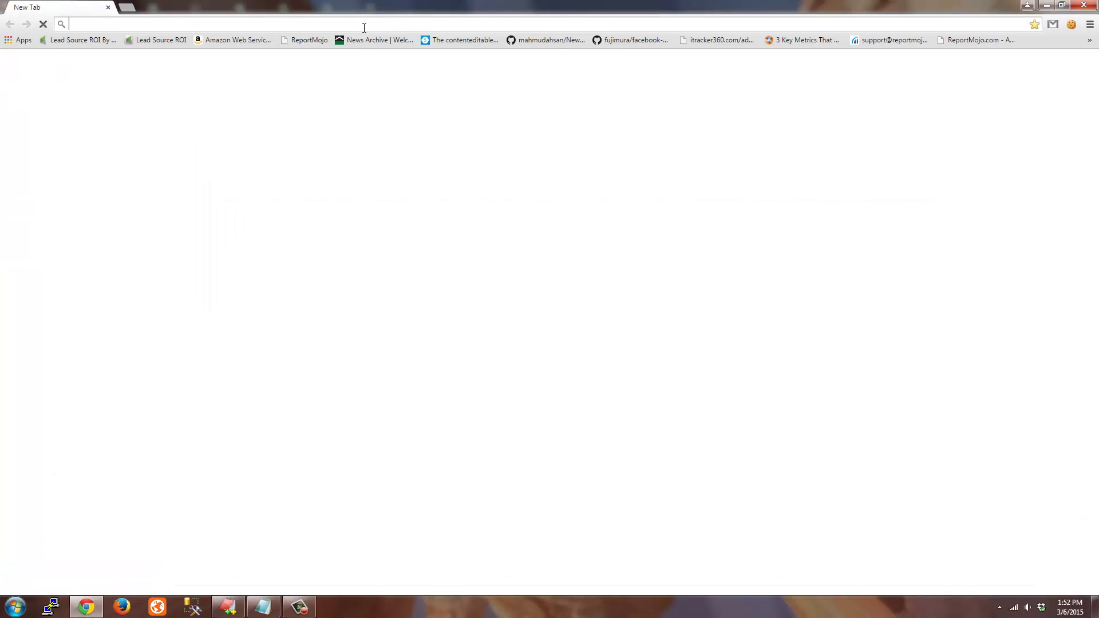
Load the opt-in link and check its clickfunnels, facebook and wordpress_consultants UTM values
key(ctrl+v)
key(Return)
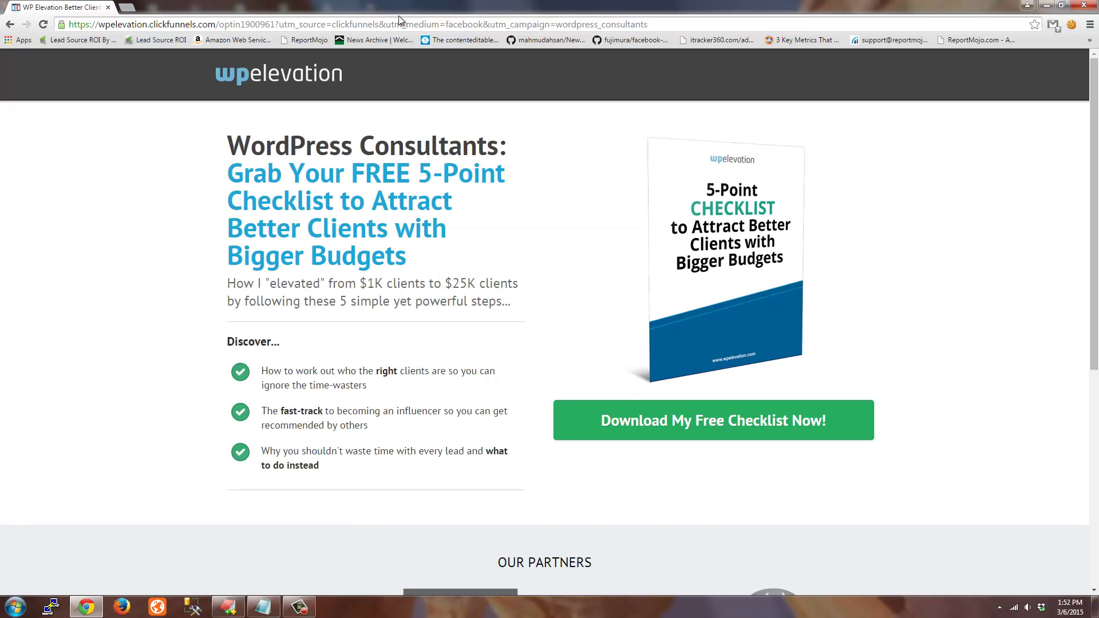
double_click(352, 24)
double_click(449, 24)
double_click(579, 24)
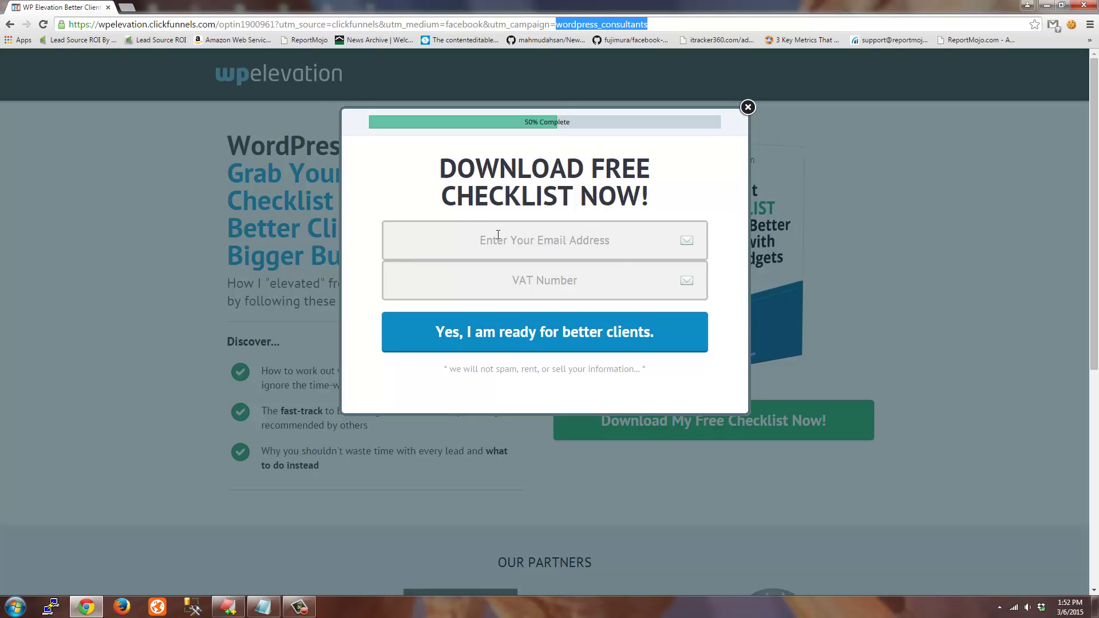
right_click(498, 234)
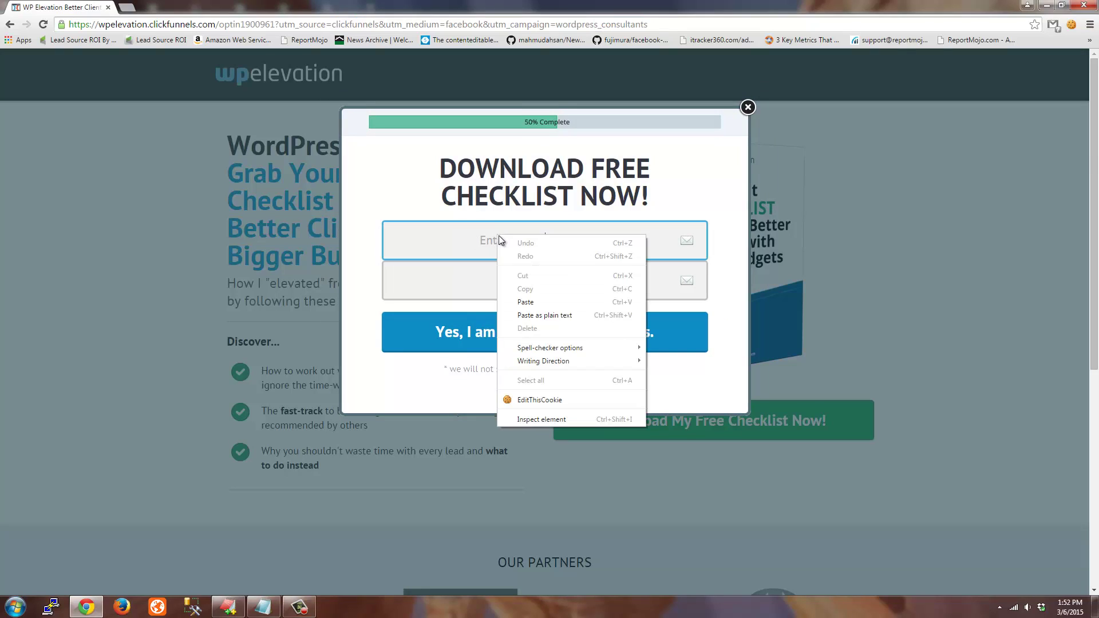
Inspect the email field and expand the Infusionsoft form to reveal hidden inf_custom_GaSource, GaMedium and GaCampaign inputs
click(537, 422)
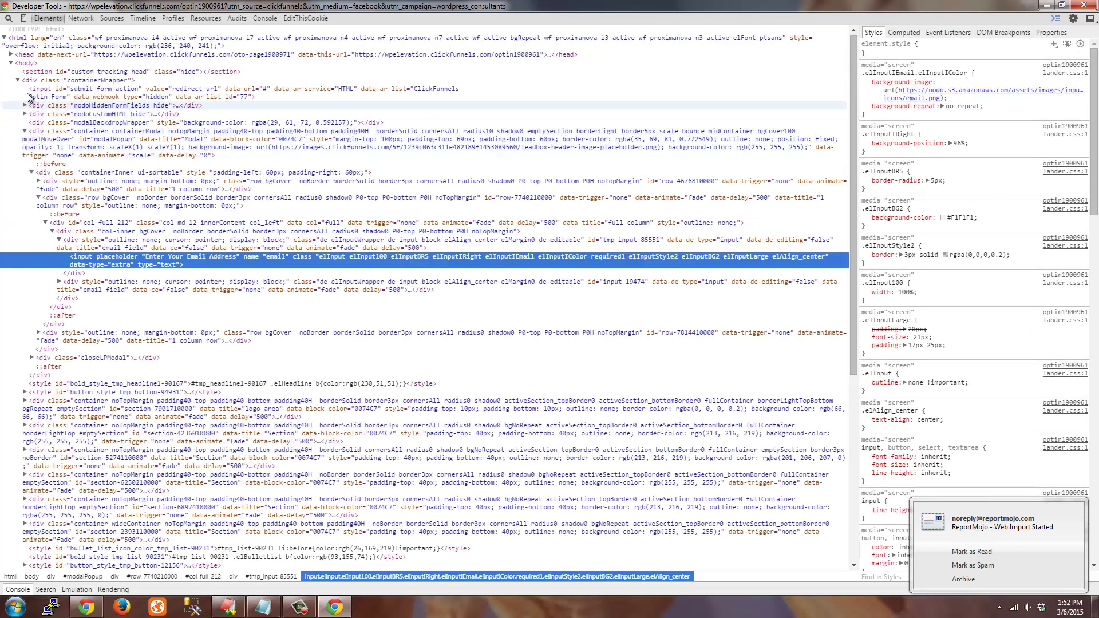
click(88, 108)
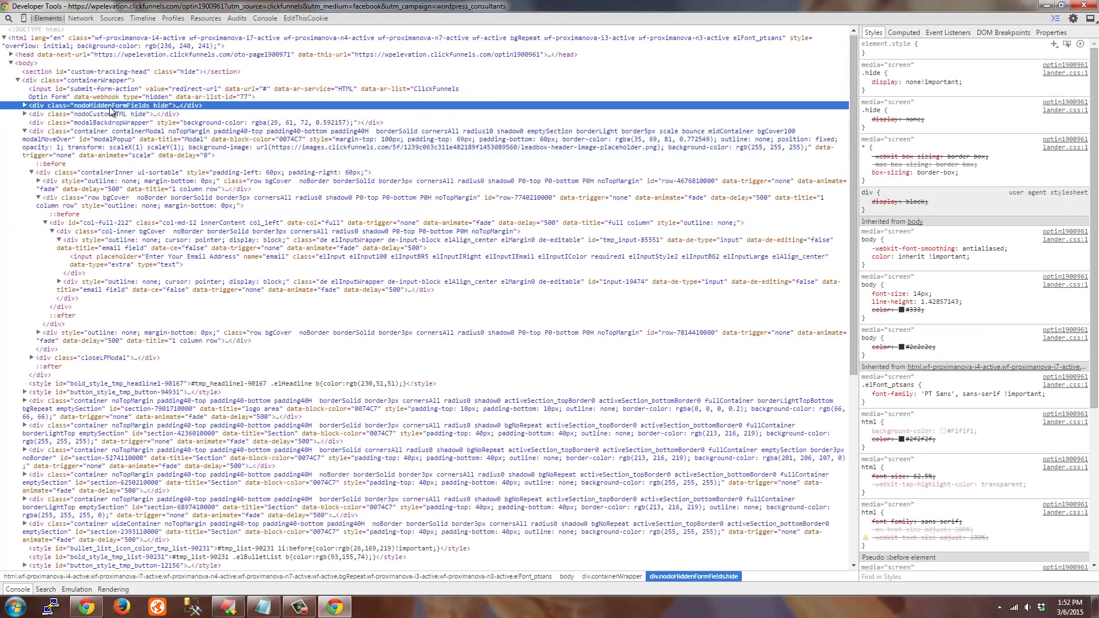
click(24, 106)
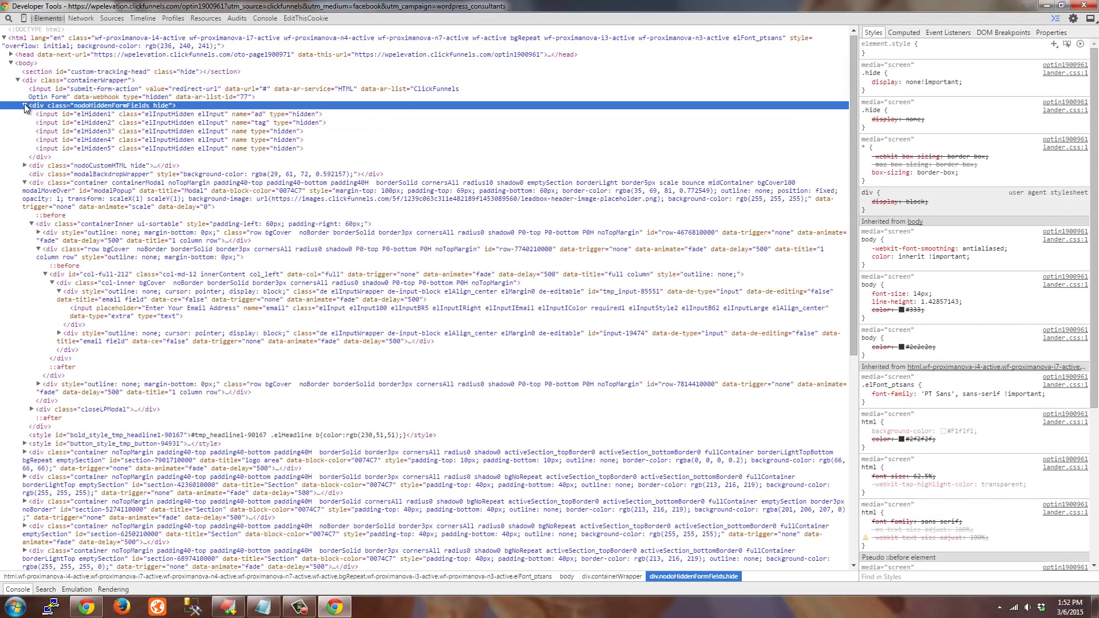
click(25, 166)
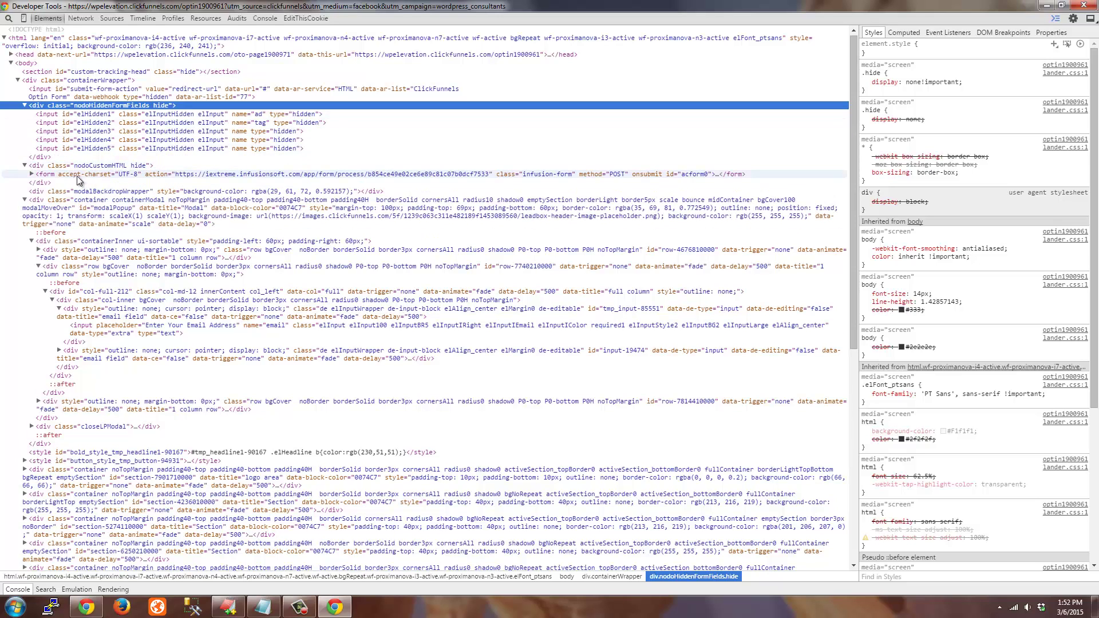
click(31, 174)
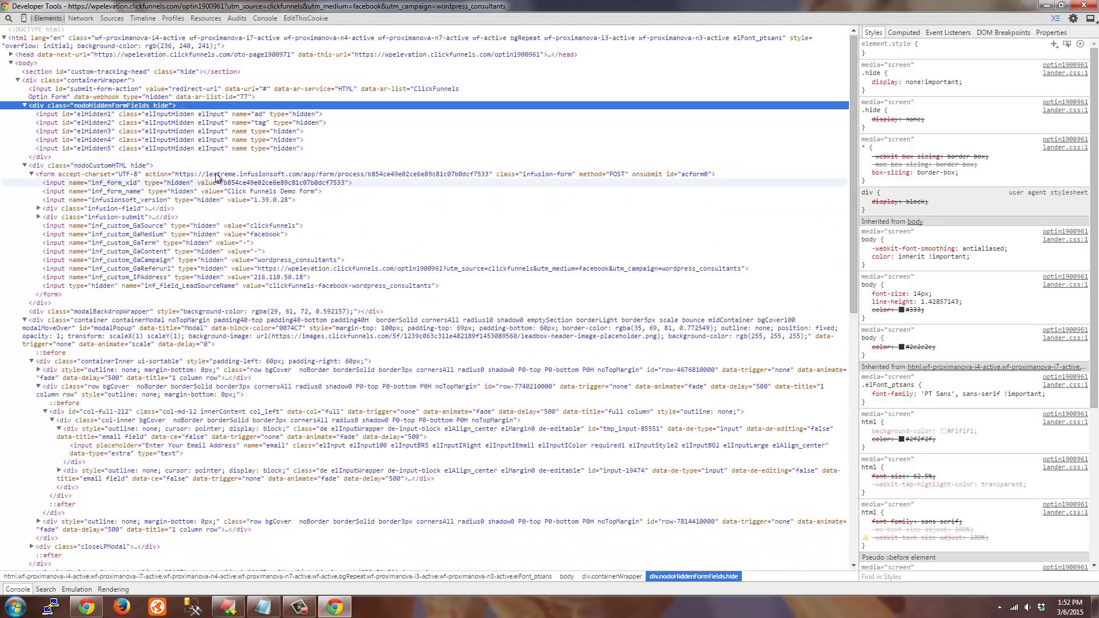
click(246, 175)
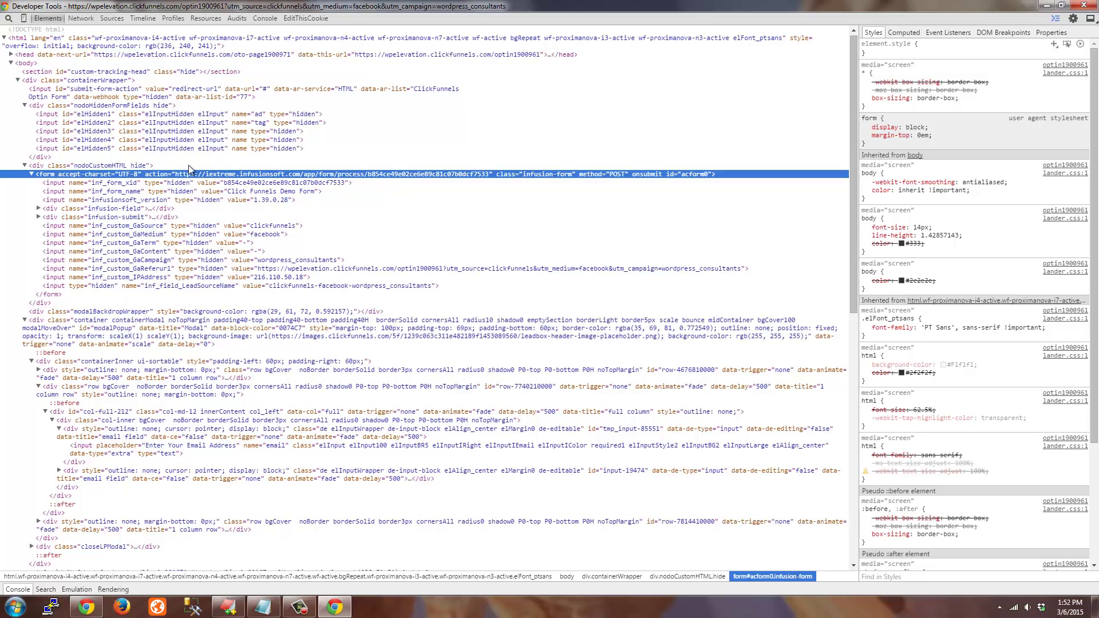
click(137, 227)
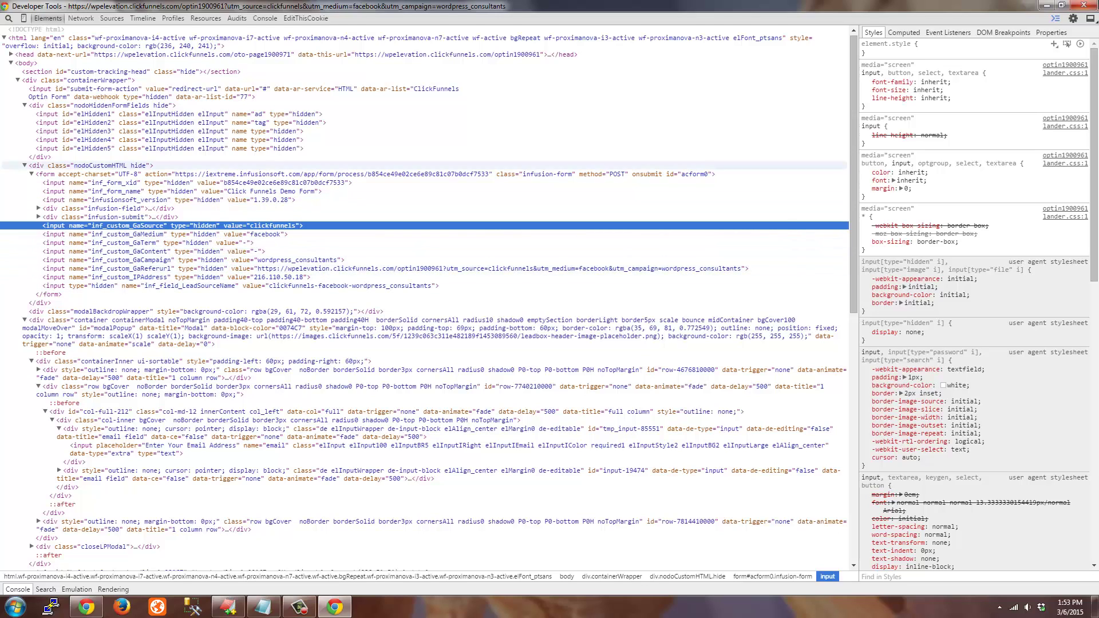
click(1083, 5)
Fill the opt-in with a test e-mail address and VAT Number 'test', then submit it
click(598, 235)
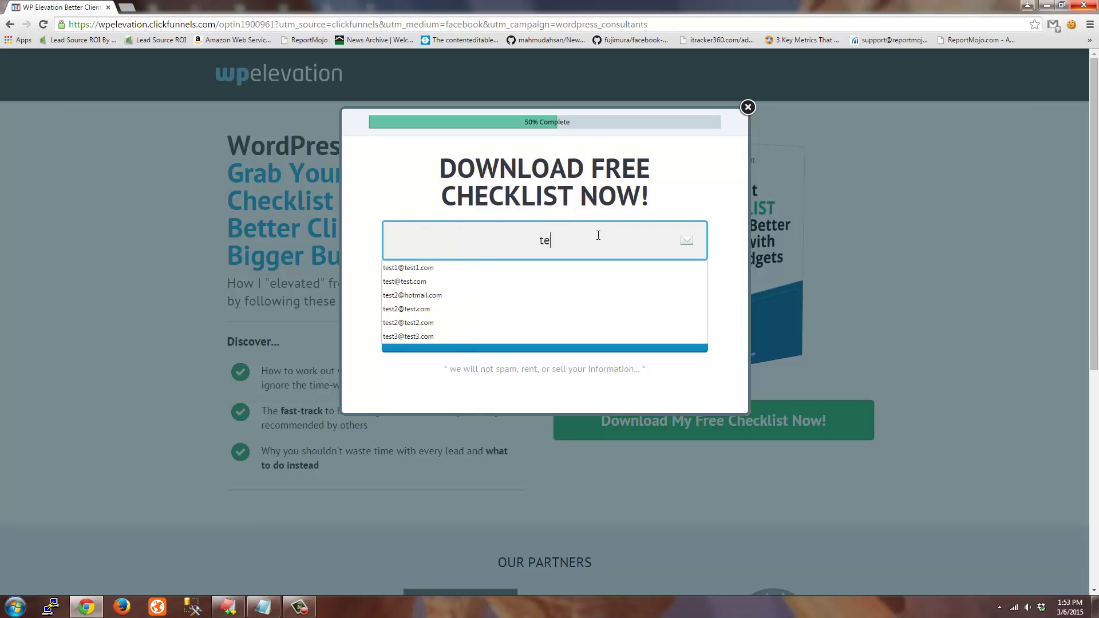
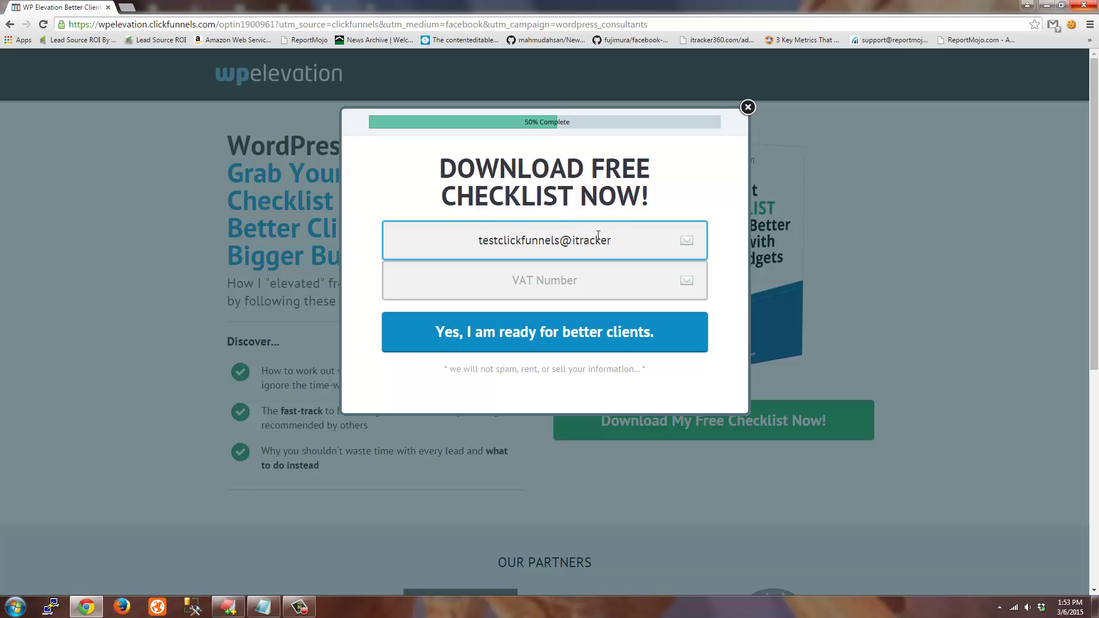
key(ctrl+a)
key(ctrl+c)
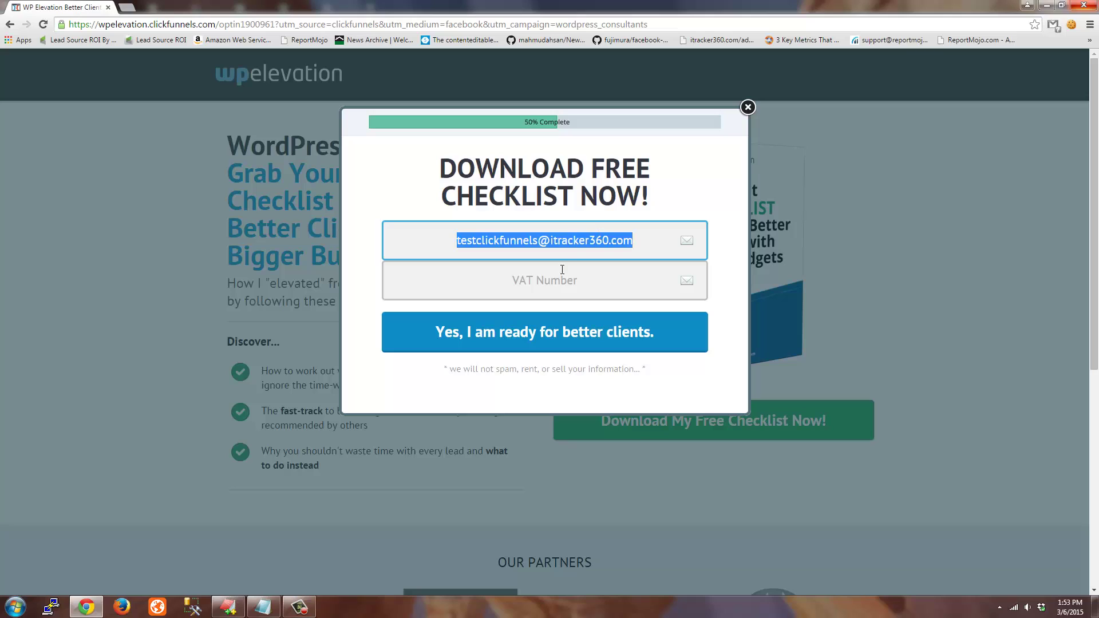
click(562, 269)
text(test)
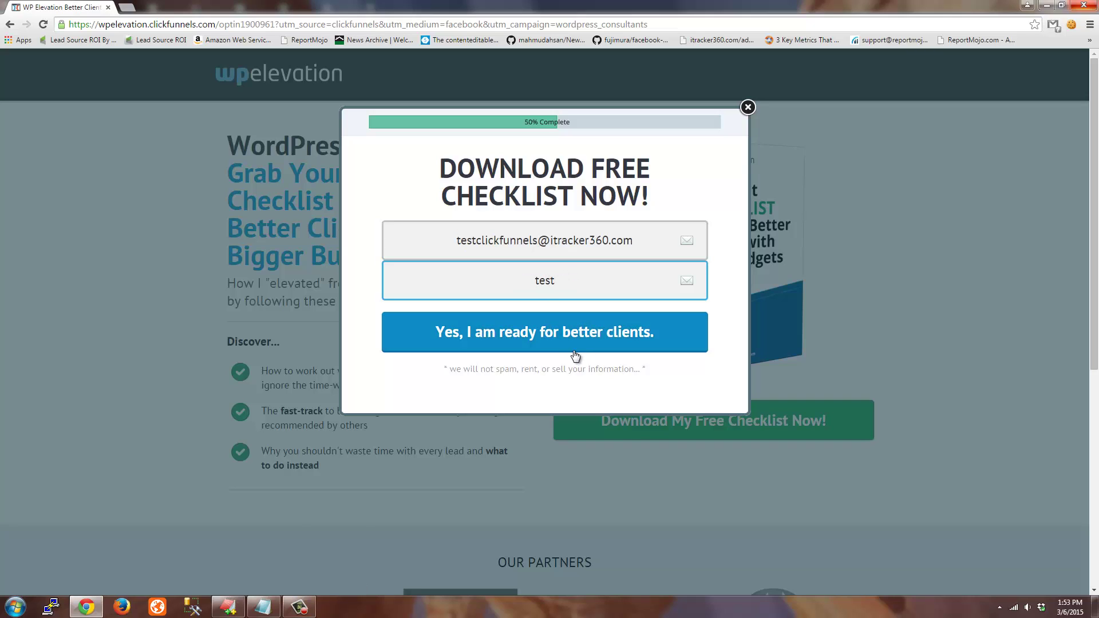
click(573, 351)
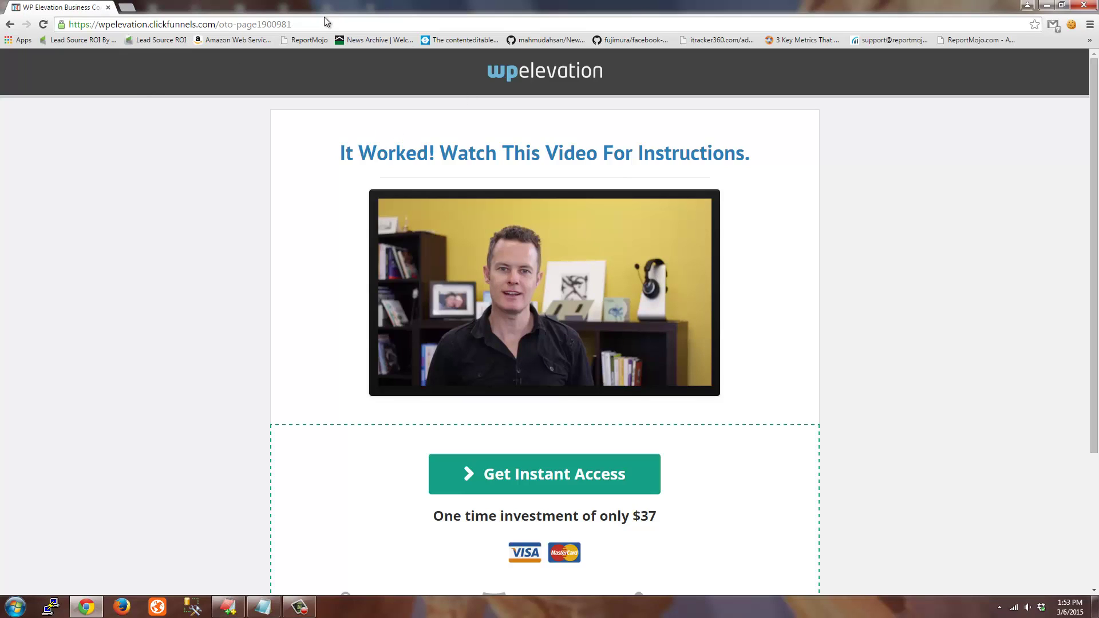
Go to iextreme.infusionsoft.com and log in to Infusionsoft
click(358, 24)
text(ie)
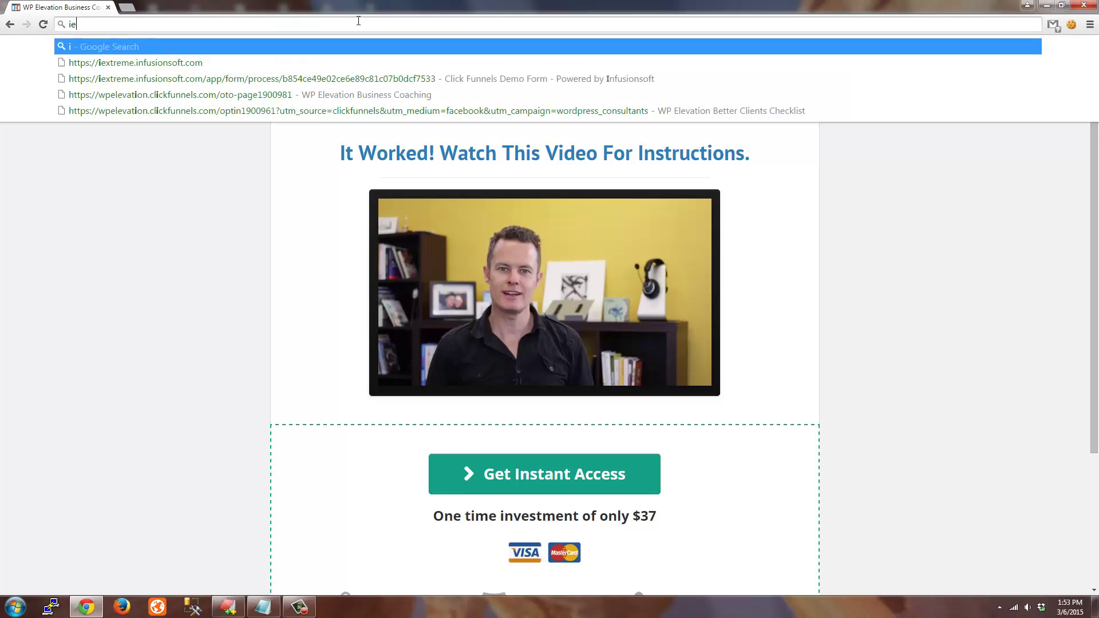
text(xtreme.infusionsoft.)
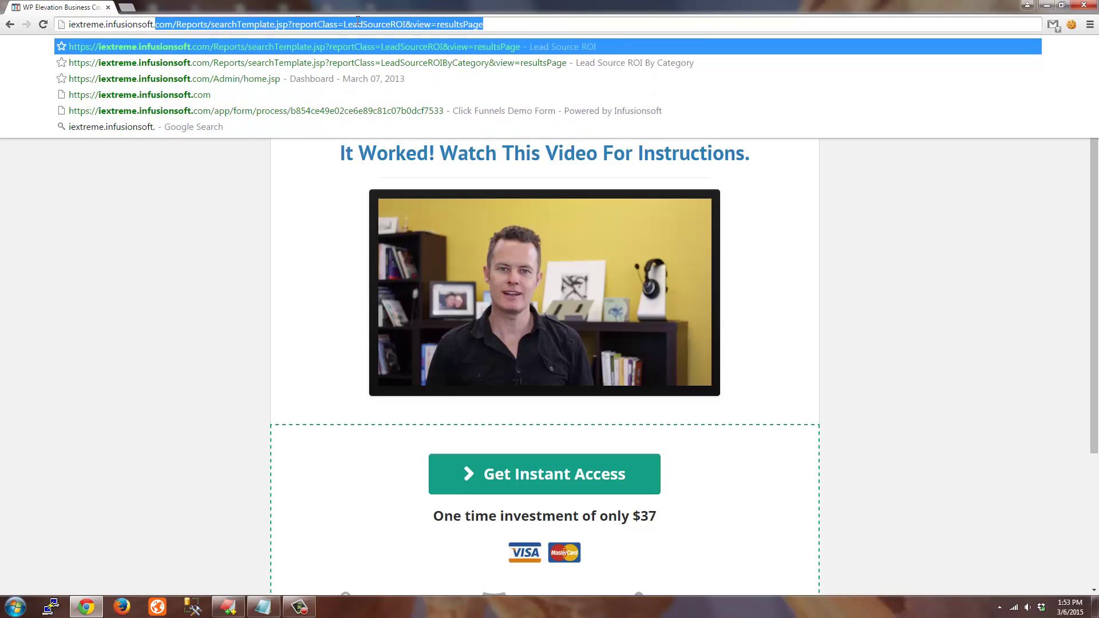
key(Delete)
text(com)
key(Return)
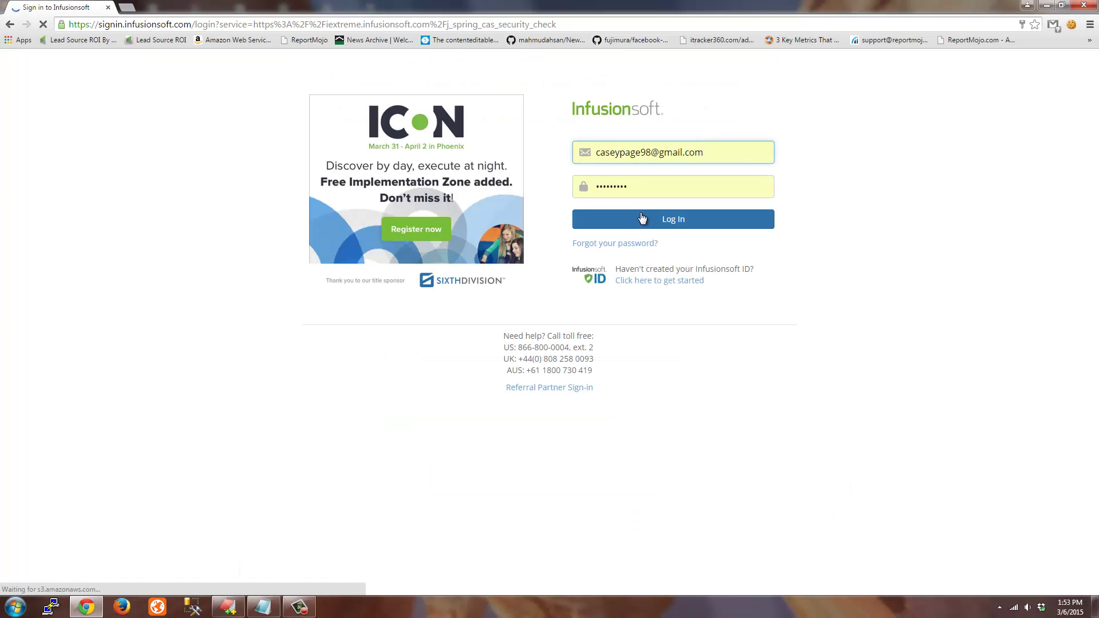
click(642, 218)
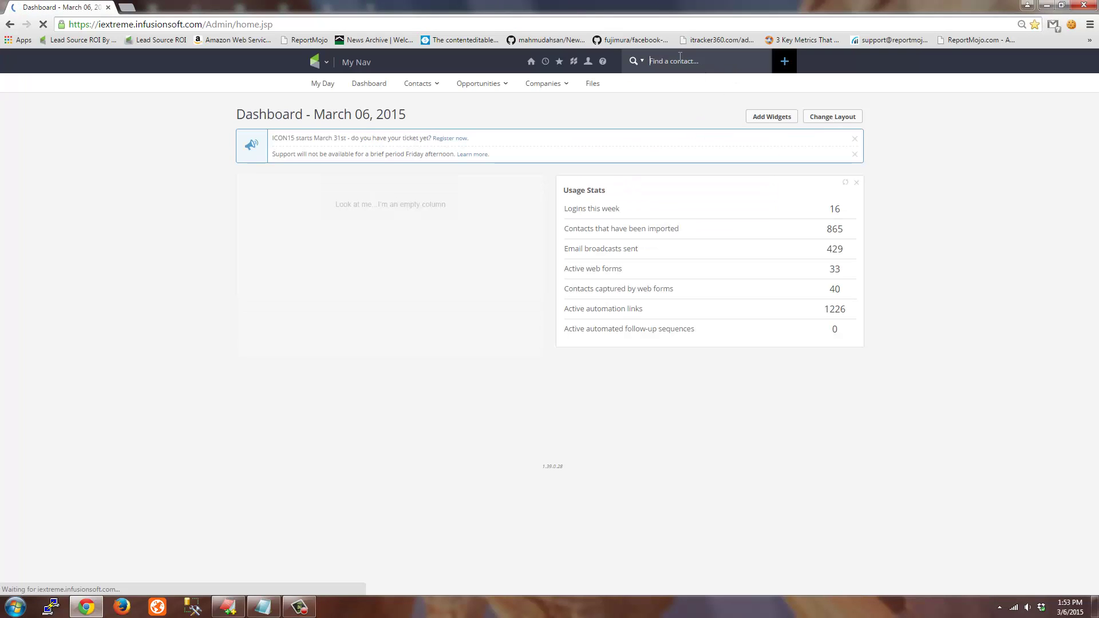
Search contacts for the pasted test e-mail address
click(680, 59)
key(ctrl+v)
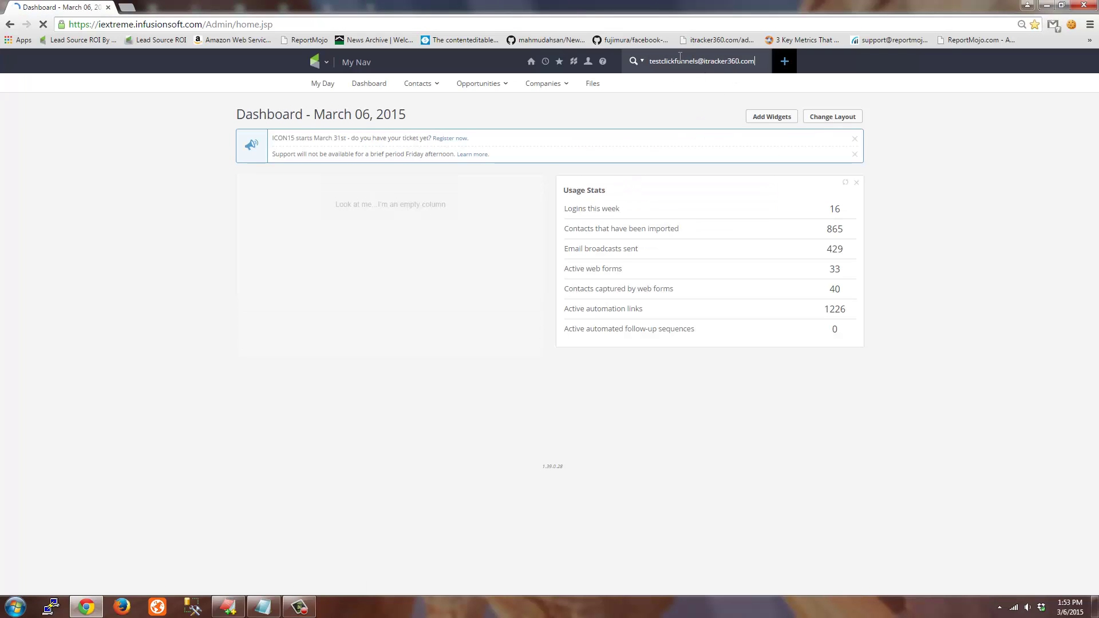
key(Return)
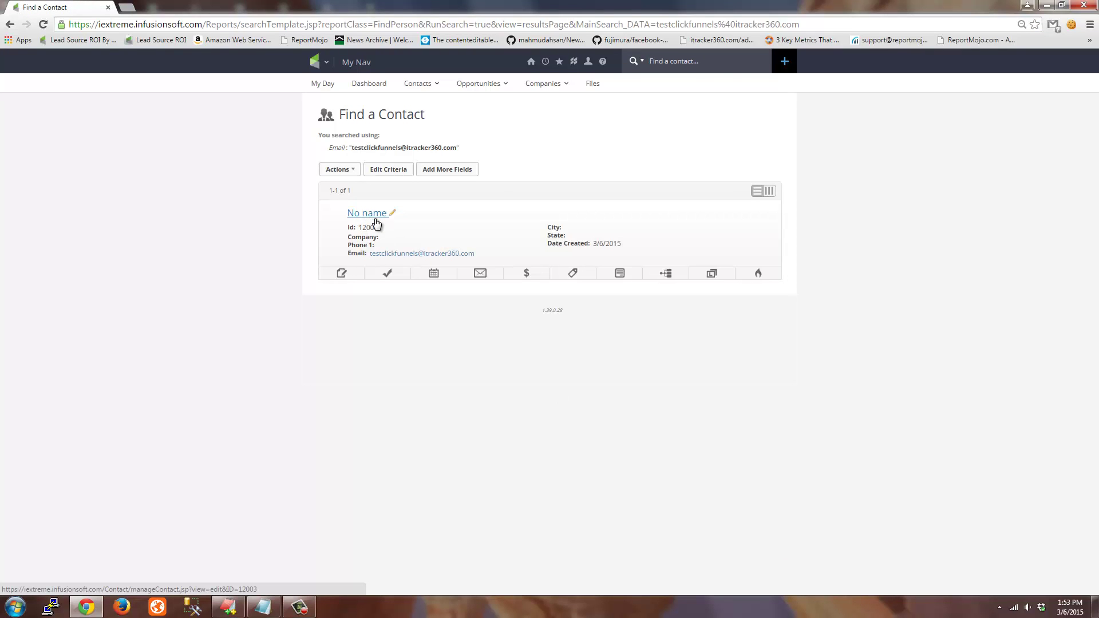
Open the No name contact and confirm iTracker GaSource clickfunnels, GaMedium facebook, GaCampaign wordpress_consultants
click(376, 222)
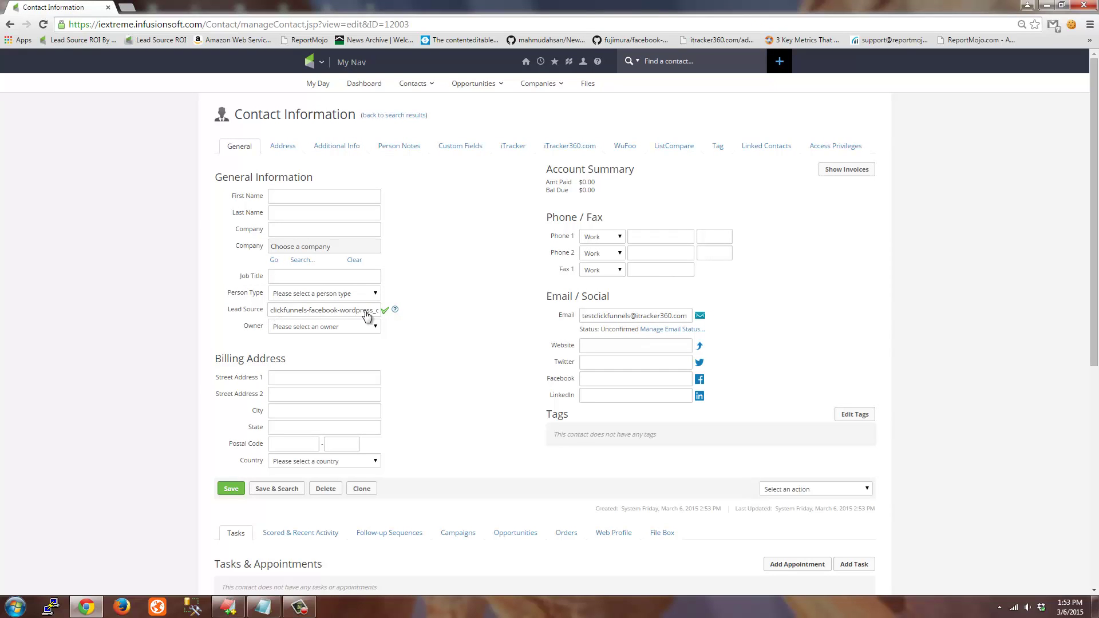
drag(368, 314, 271, 312)
click(510, 147)
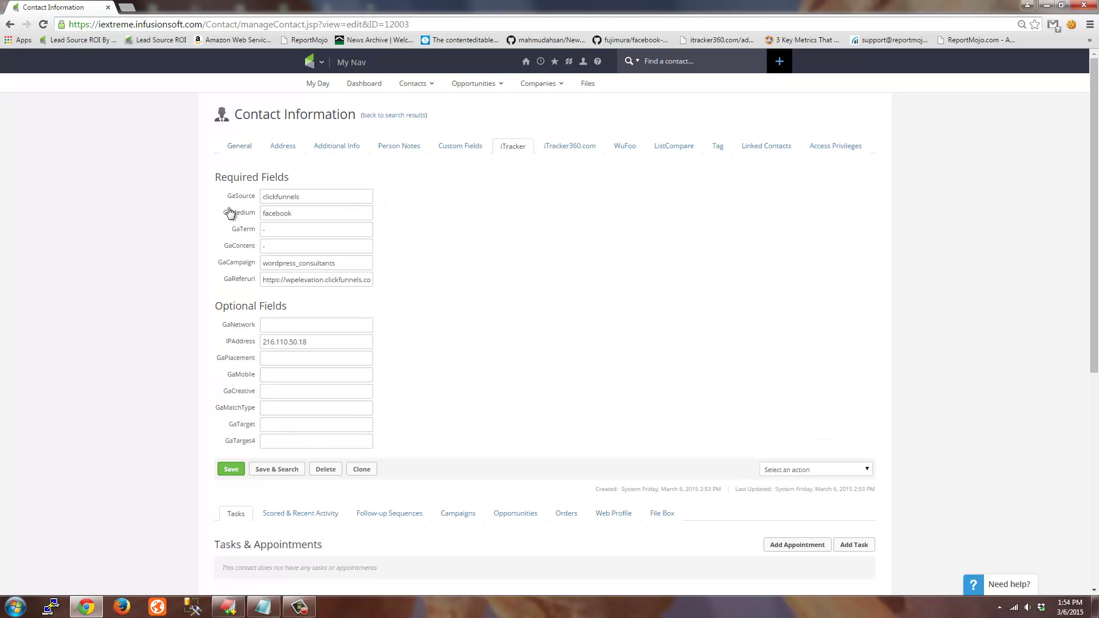
click(243, 147)
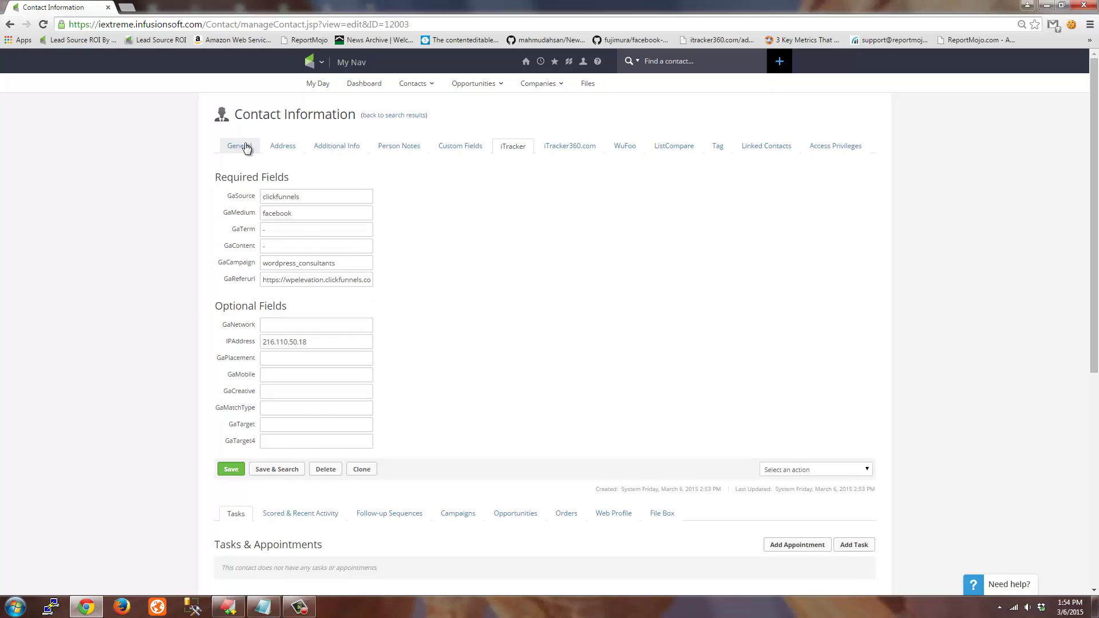